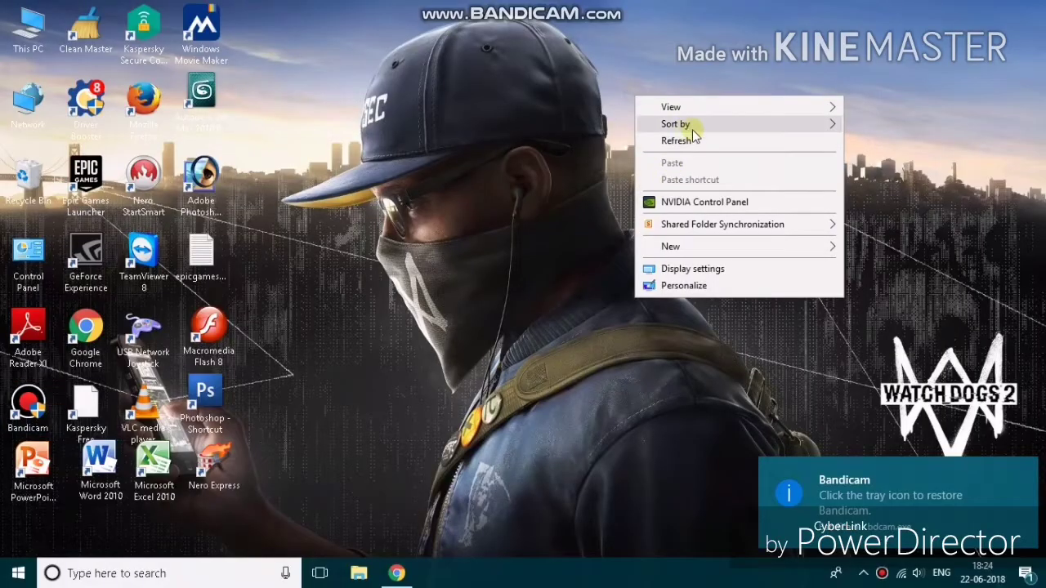
Step: Refresh the desktop and restore Chrome's MEGA page for PES 2016 Crack By Sinat.rar
left_click(694, 140)
right_click(621, 2)
left_click(689, 45)
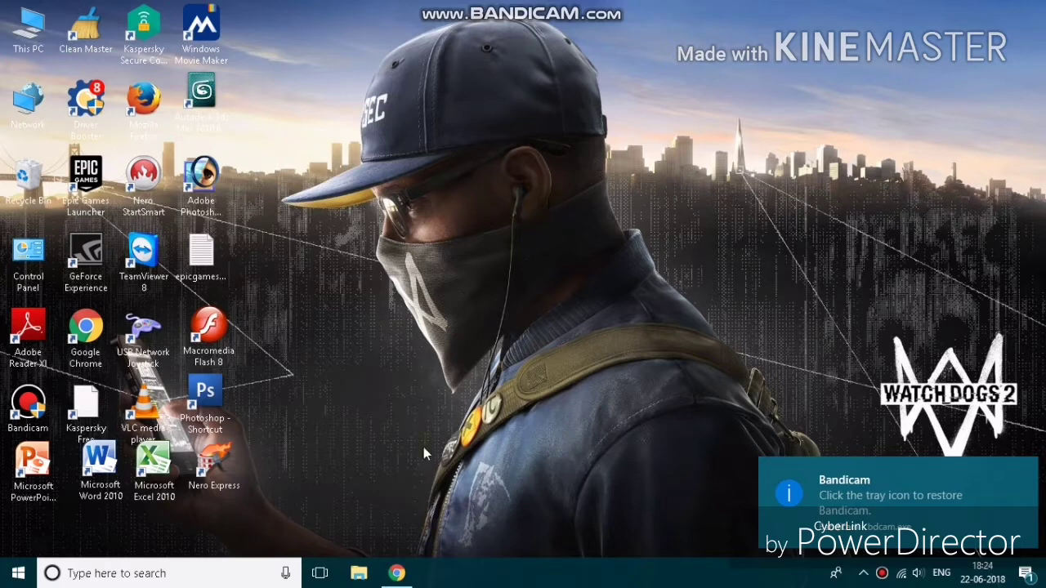
left_click(398, 575)
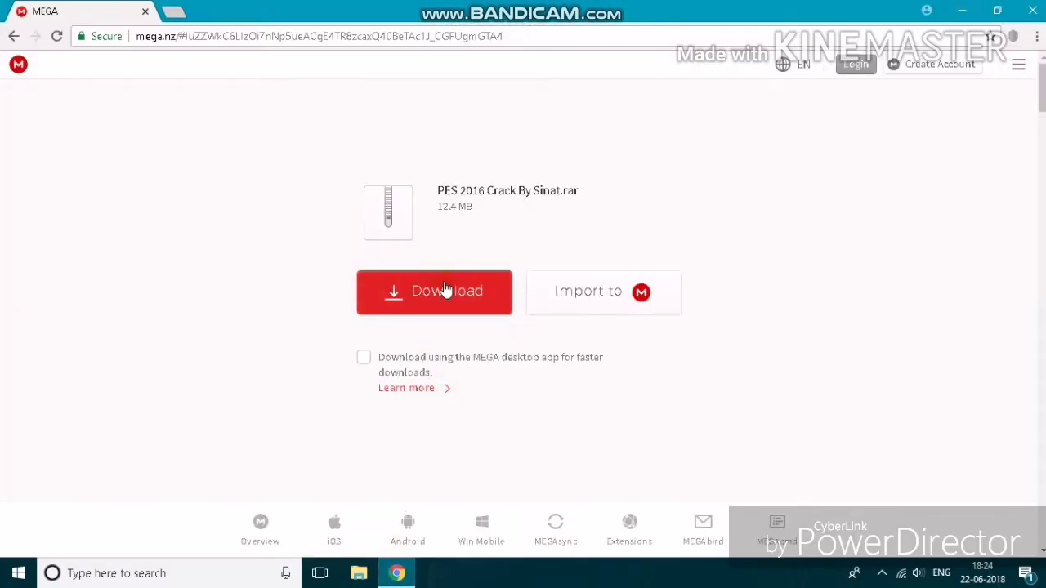
Step: Circle the MEGA Download button with the on-screen annotation pen
key("ctrl+shift+d")
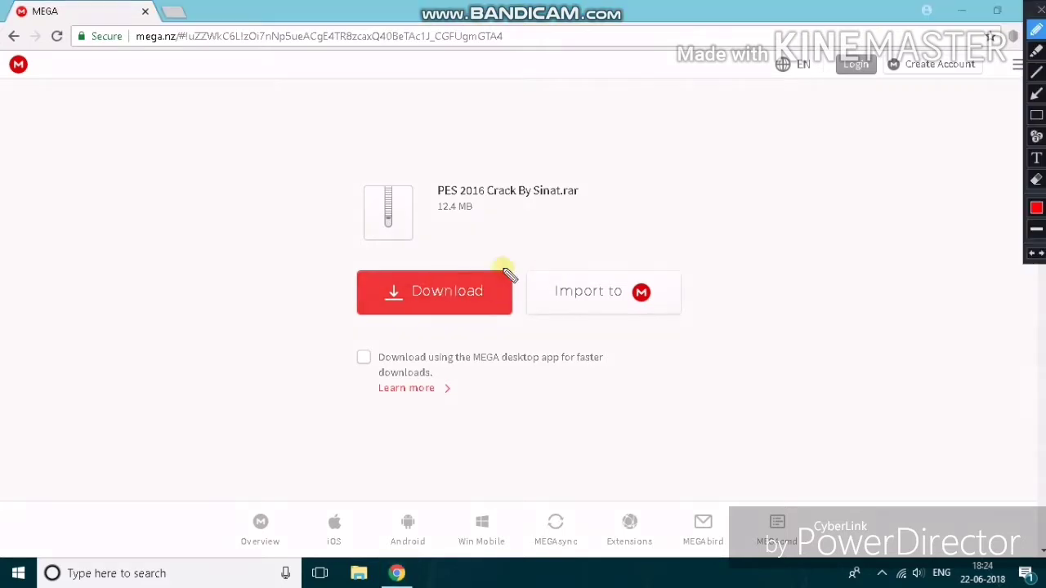
mouse_move(424, 248)
left_mouse_down()
mouse_move(343, 290)
mouse_move(500, 299)
mouse_move(383, 245)
mouse_move(363, 294)
left_mouse_up()
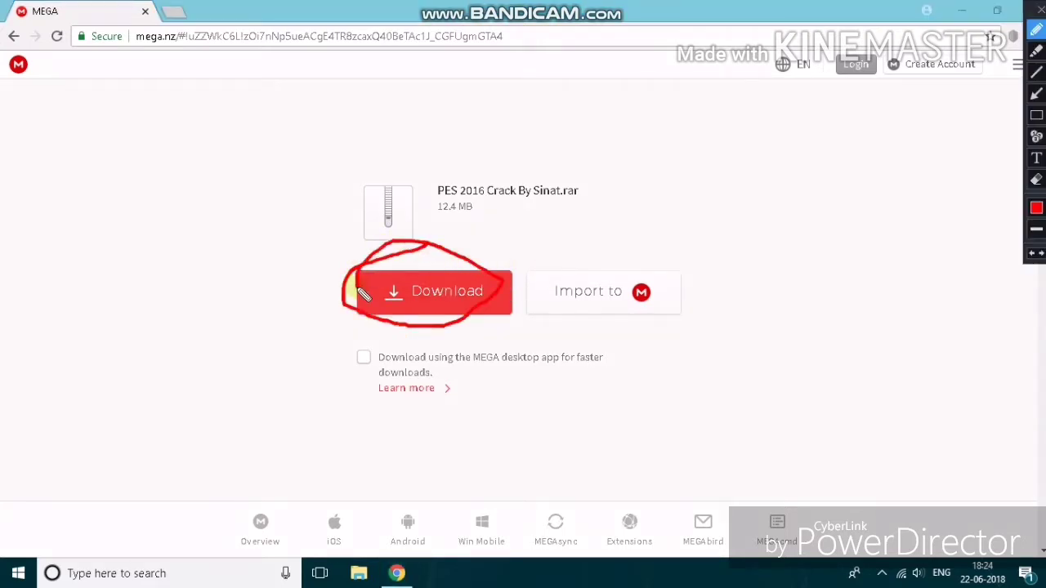
key("ctrl+shift+d")
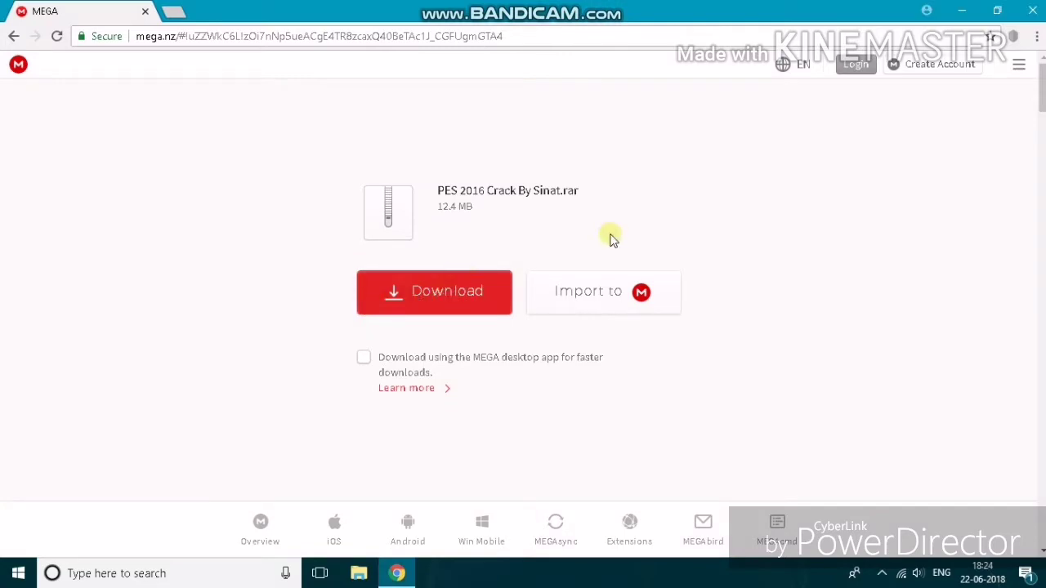
Step: Close Chrome and refresh the desktop
left_click(1032, 10)
right_click(964, 54)
left_click(964, 101)
Step: Open This PC > Downloads and select the PES 2016 Crack By Sinat archive
double_click(29, 37)
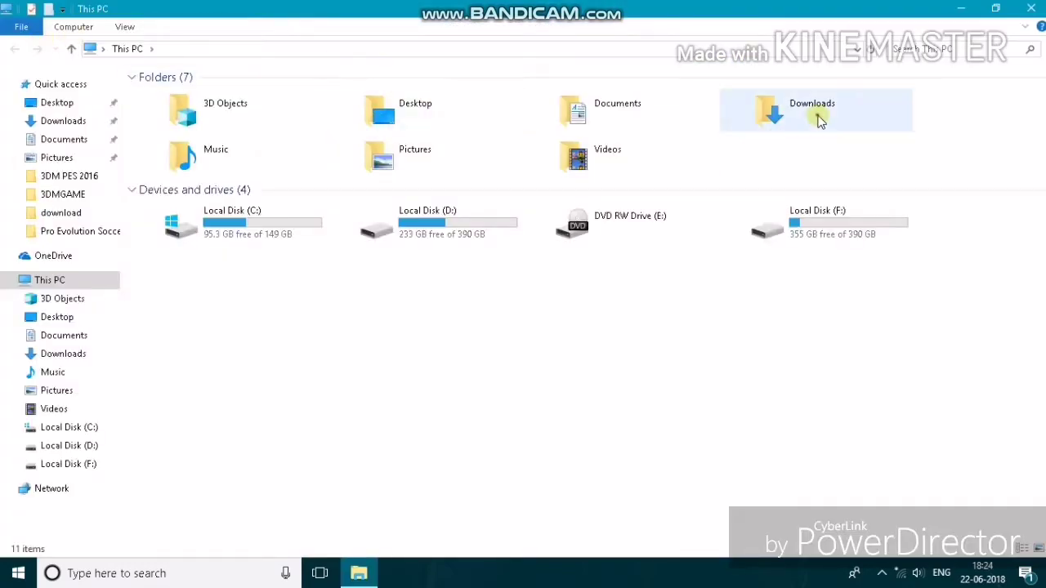
double_click(819, 119)
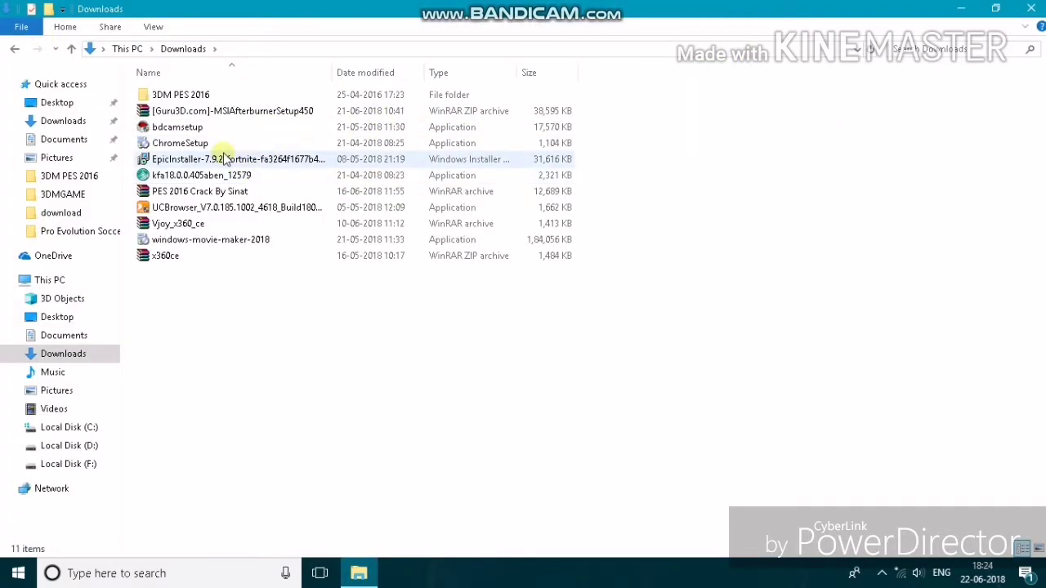
left_click(192, 196)
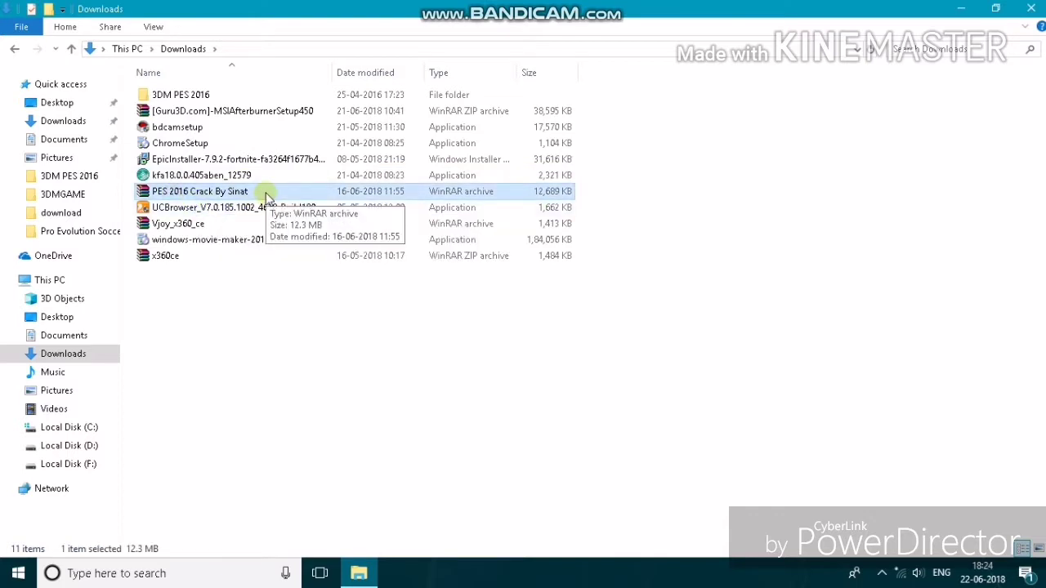
key("ctrl+shift+1")
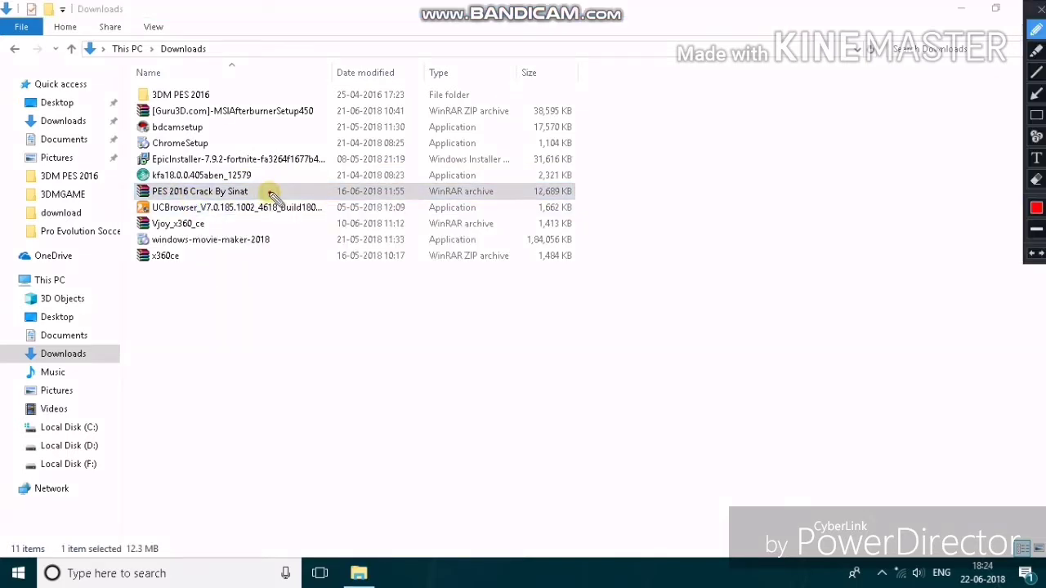
key("ctrl+shift+1")
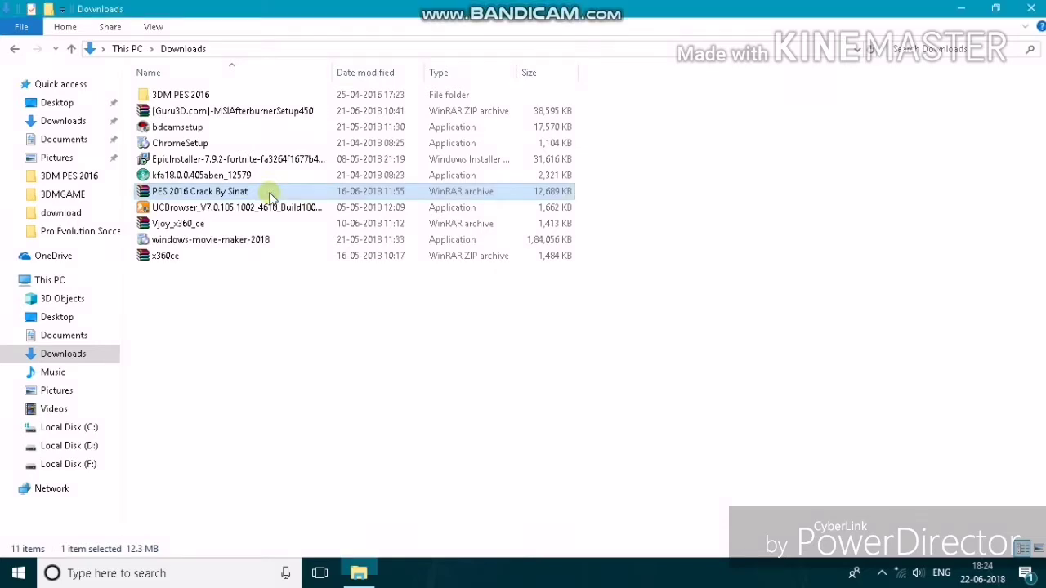
Step: Show the crack archive's context menu, then select the 3DM PES 2016 folder
right_click(268, 193)
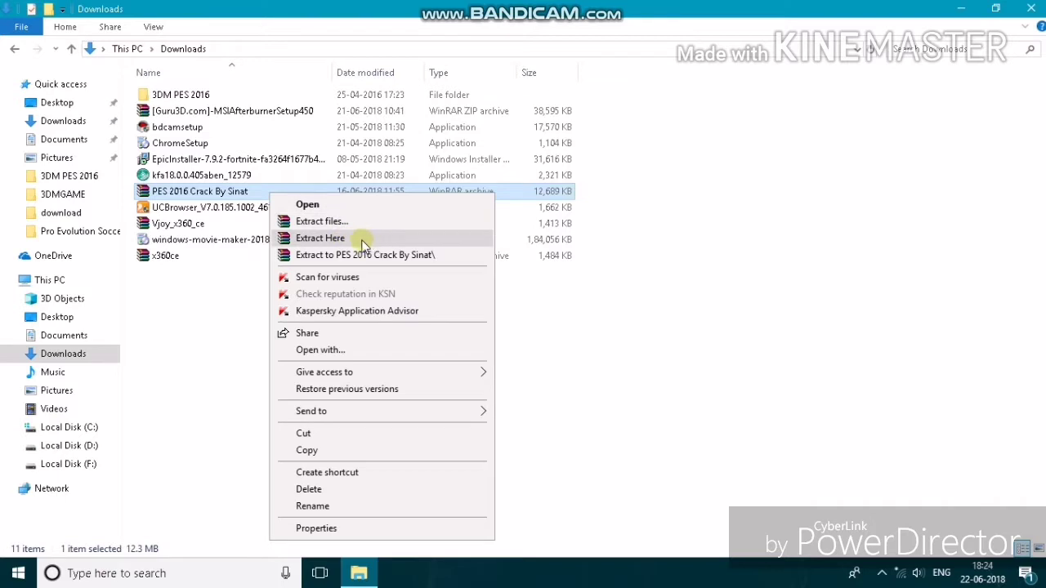
left_click(231, 328)
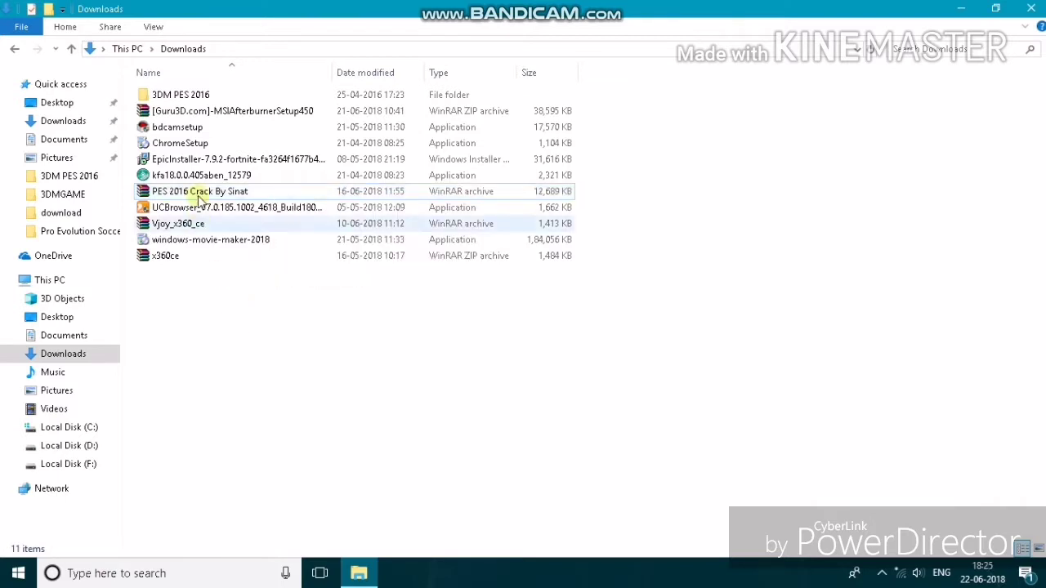
left_click(205, 96)
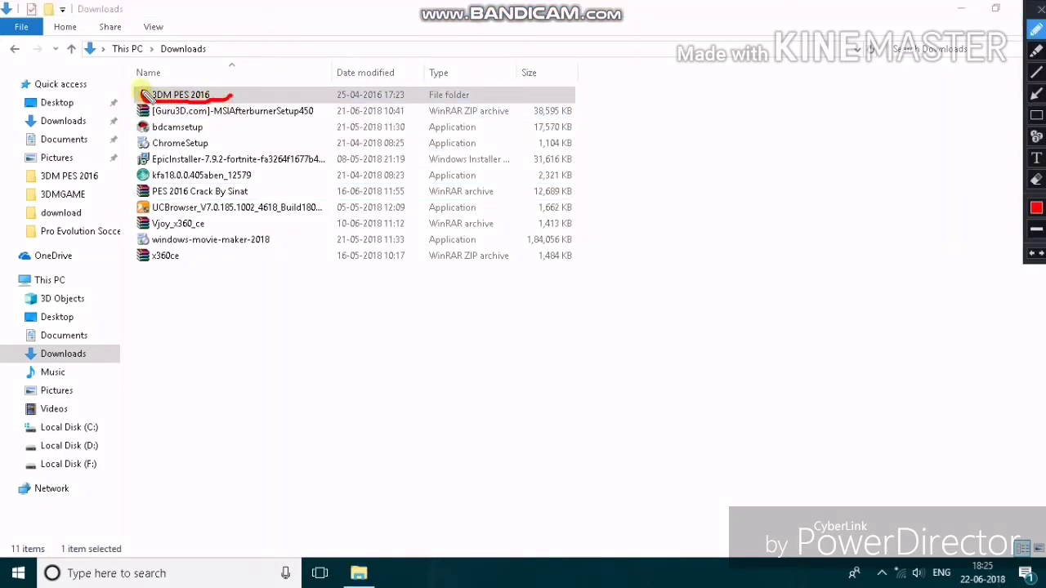
key("Escape")
Step: Open 3DM PES 2016, select all 11 crack files and copy them
double_click(231, 97)
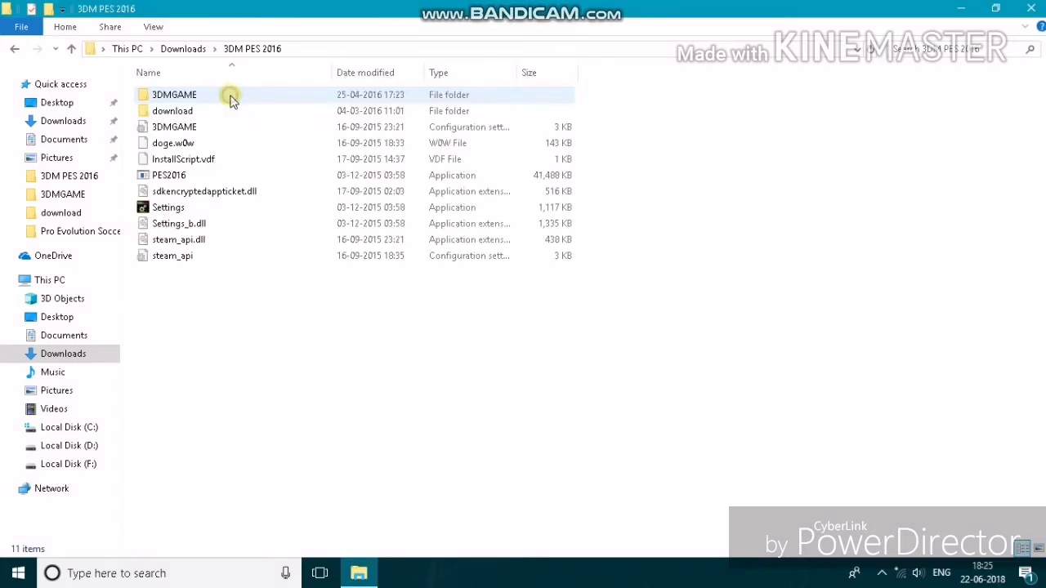
left_click_drag(330, 273, 460, 92)
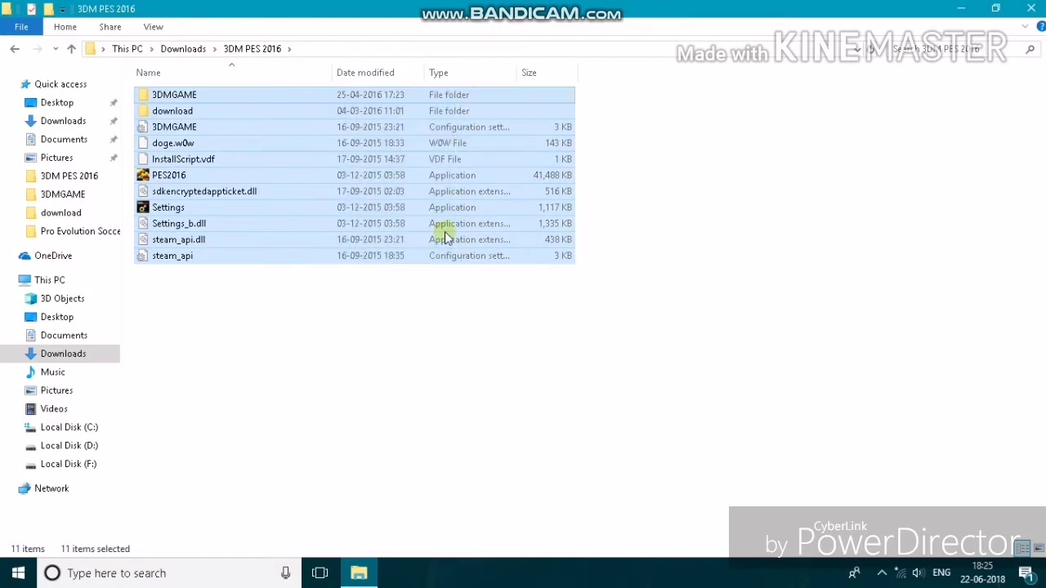
left_click(505, 286)
left_click_drag(434, 276, 562, 78)
right_click(439, 157)
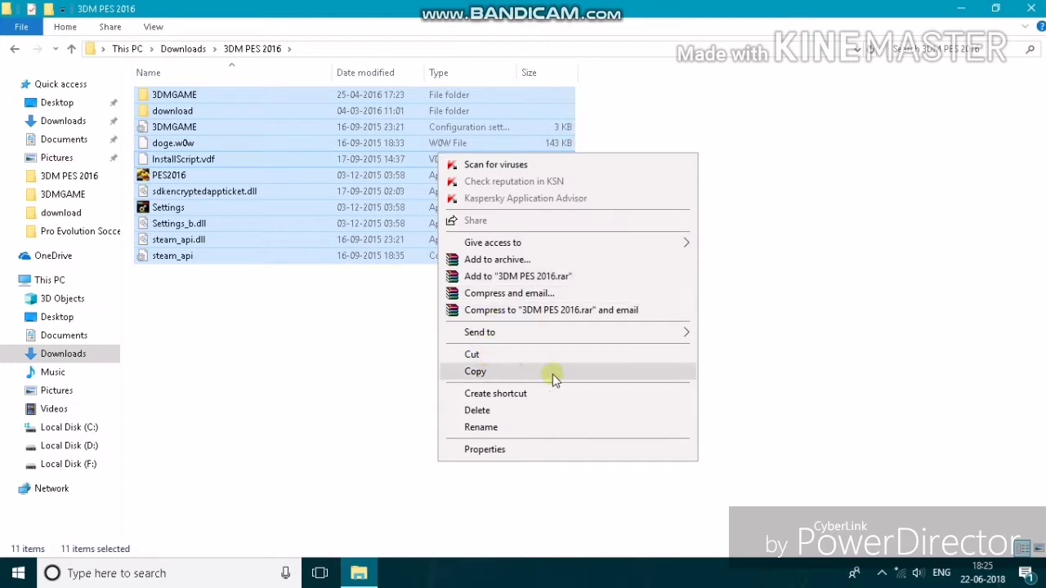
left_click(607, 371)
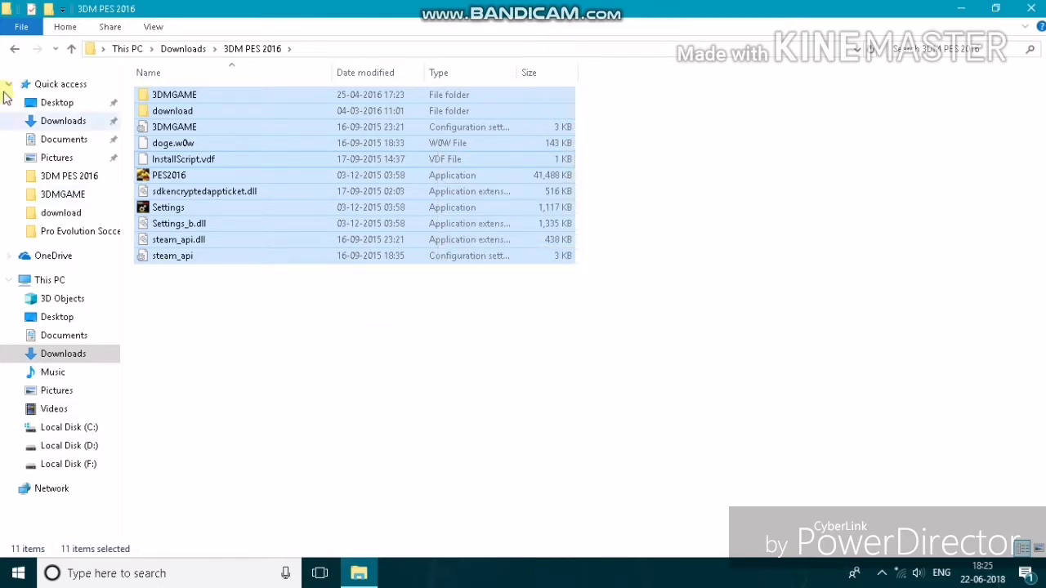
left_click(10, 52)
Step: Paste the crack files into D:\games\Pro_Evolution_Soccer_2016\Pro Evolution Soccer 2016
double_click(453, 239)
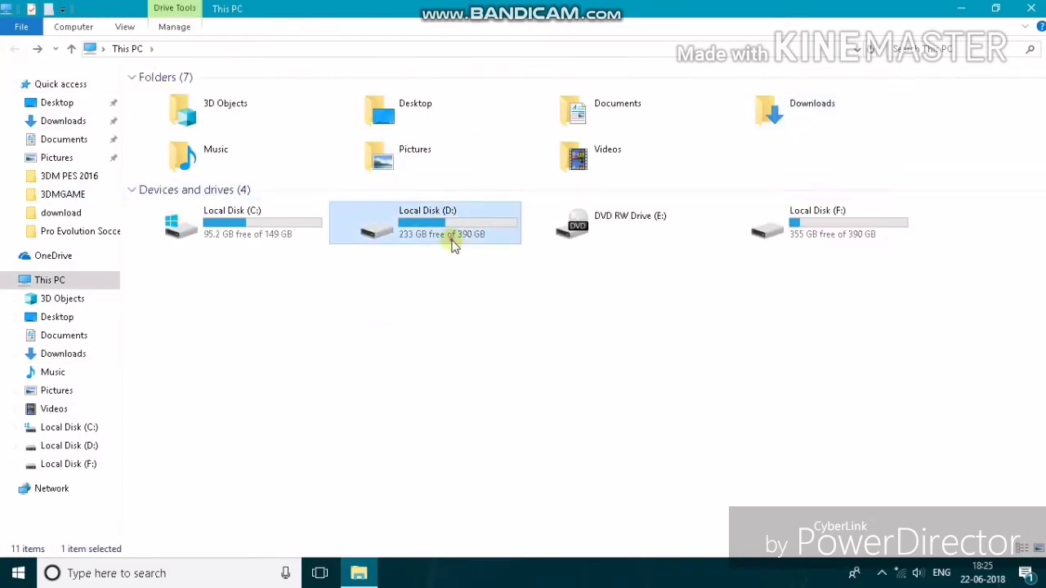
double_click(319, 137)
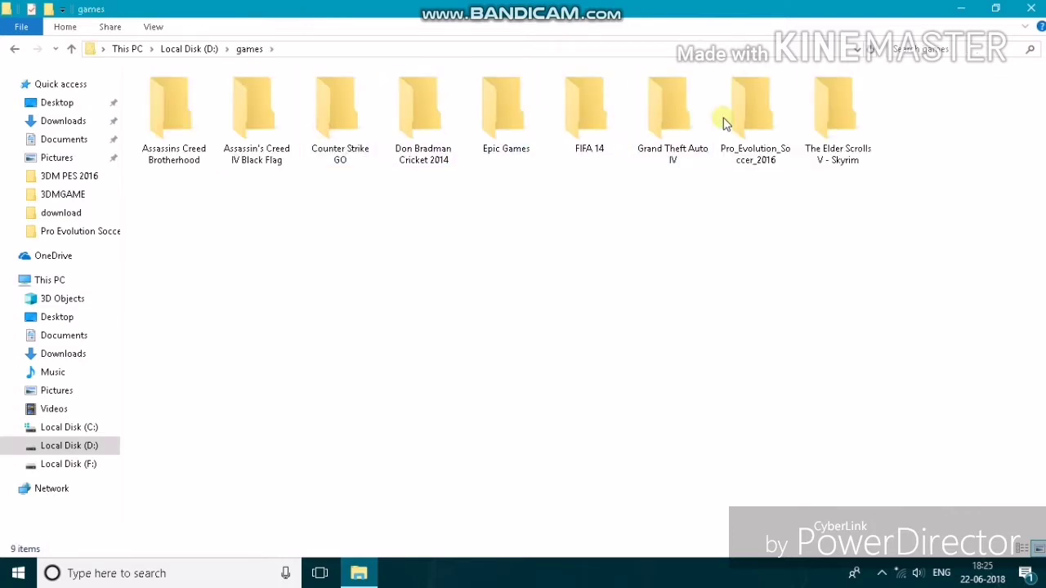
double_click(722, 119)
double_click(204, 95)
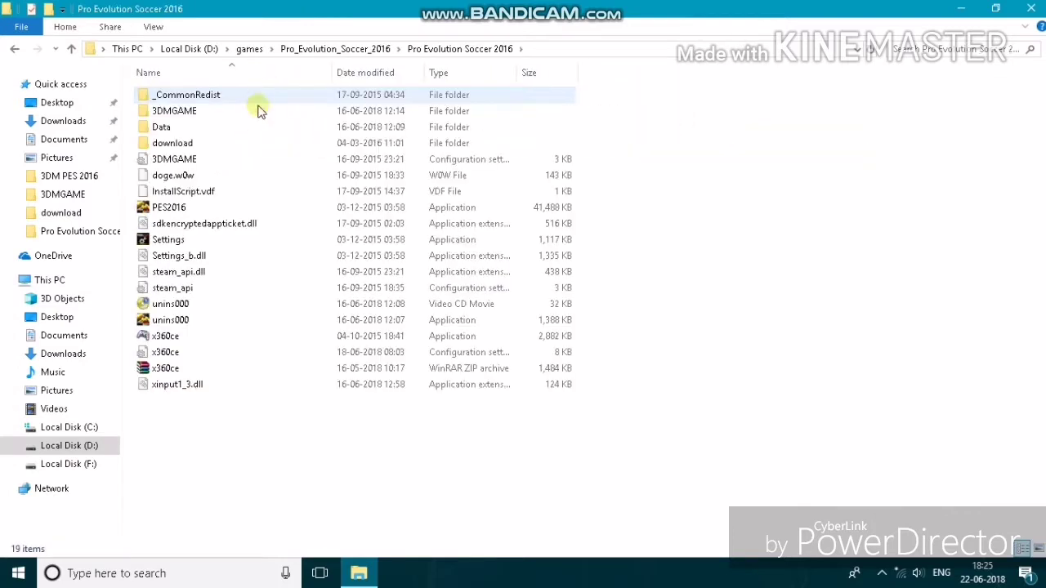
right_click(676, 235)
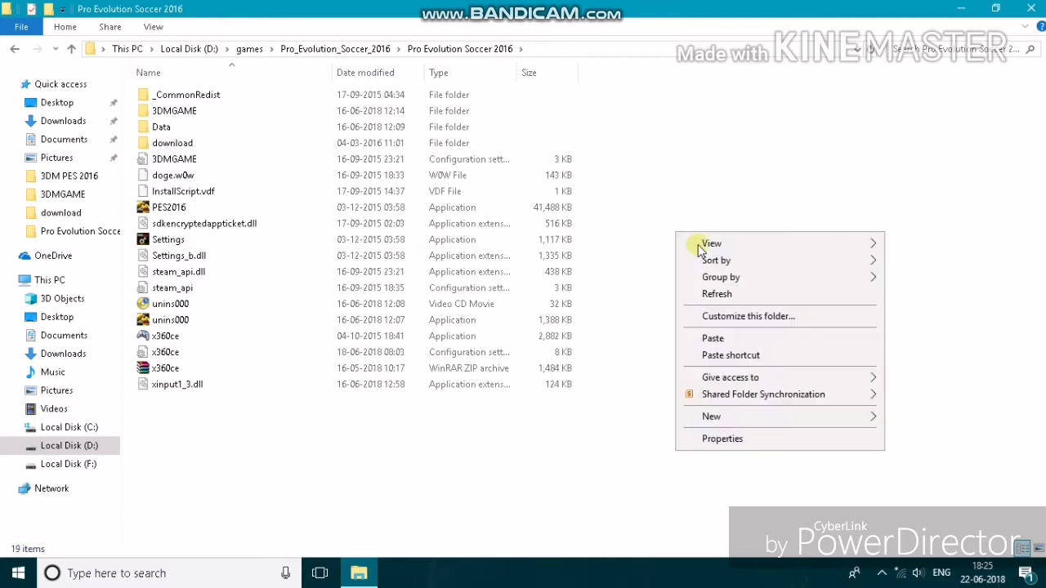
left_click(701, 333)
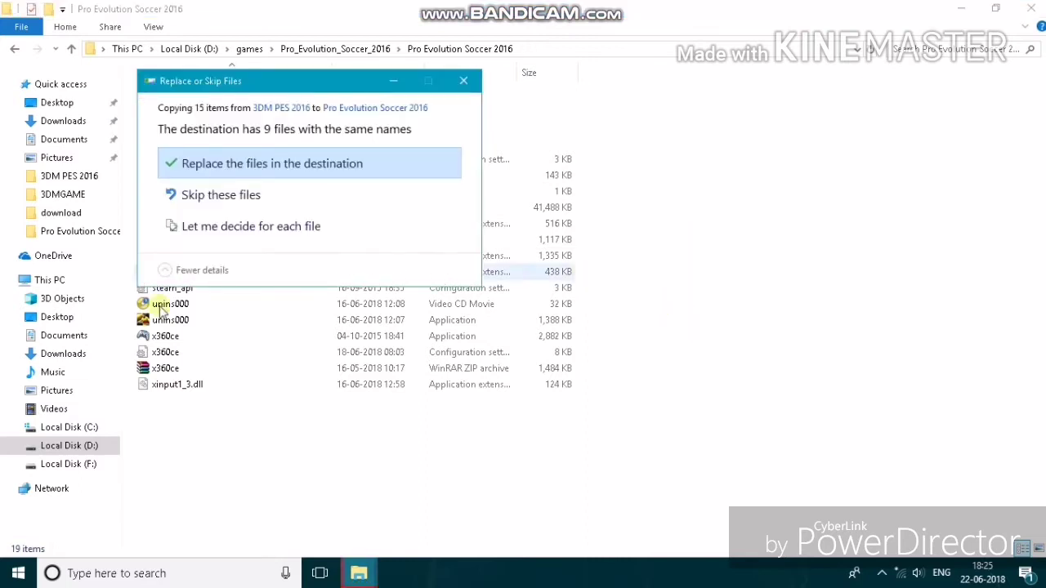
Step: Highlight the replace-files choice in the Replace or Skip Files prompt, then dismiss it
left_click(218, 168)
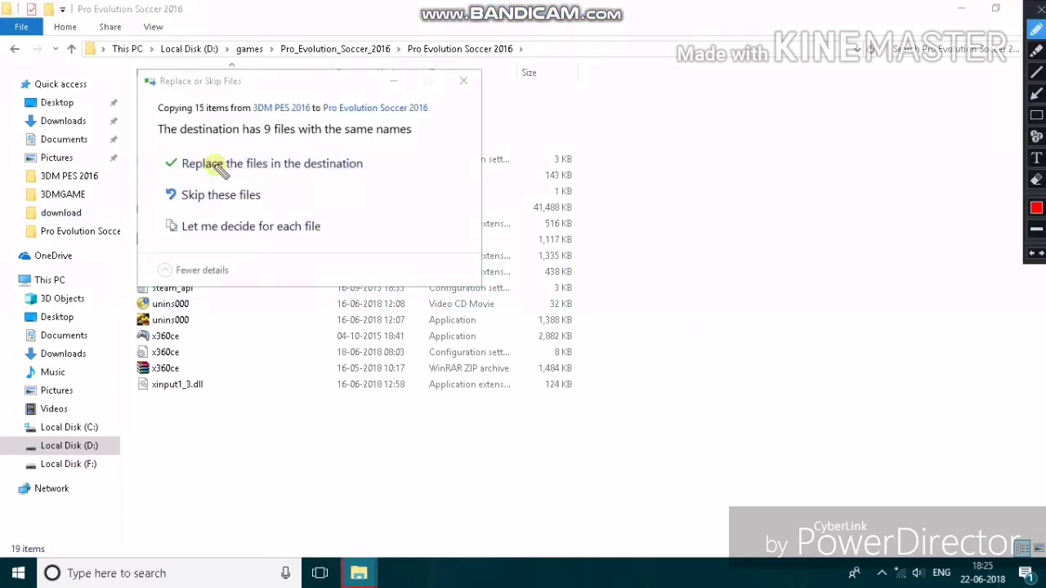
mouse_move(159, 174)
left_mouse_down()
mouse_move(159, 159)
mouse_move(385, 147)
mouse_move(385, 180)
mouse_move(277, 183)
left_mouse_up()
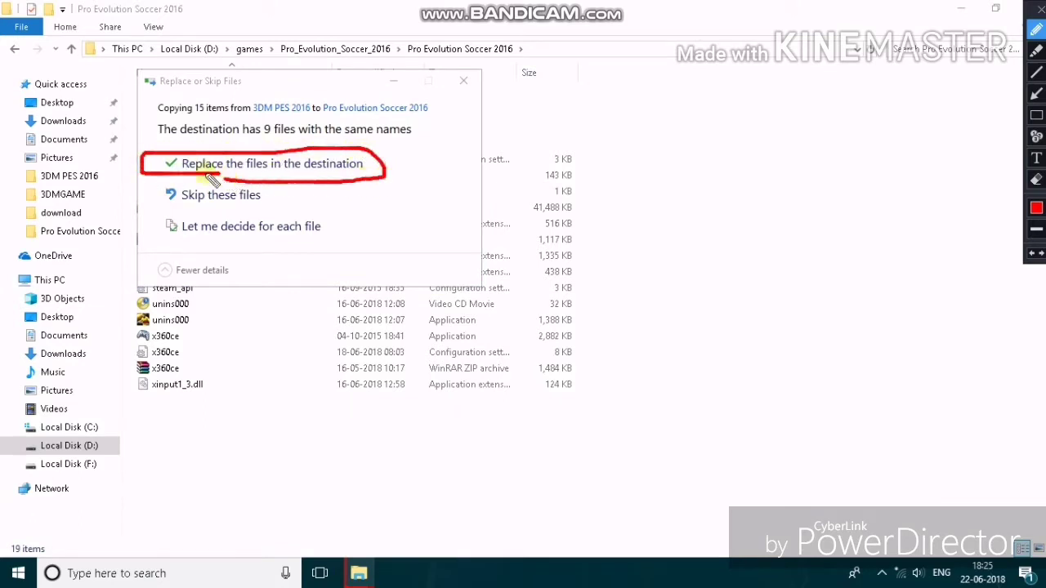
key("Escape")
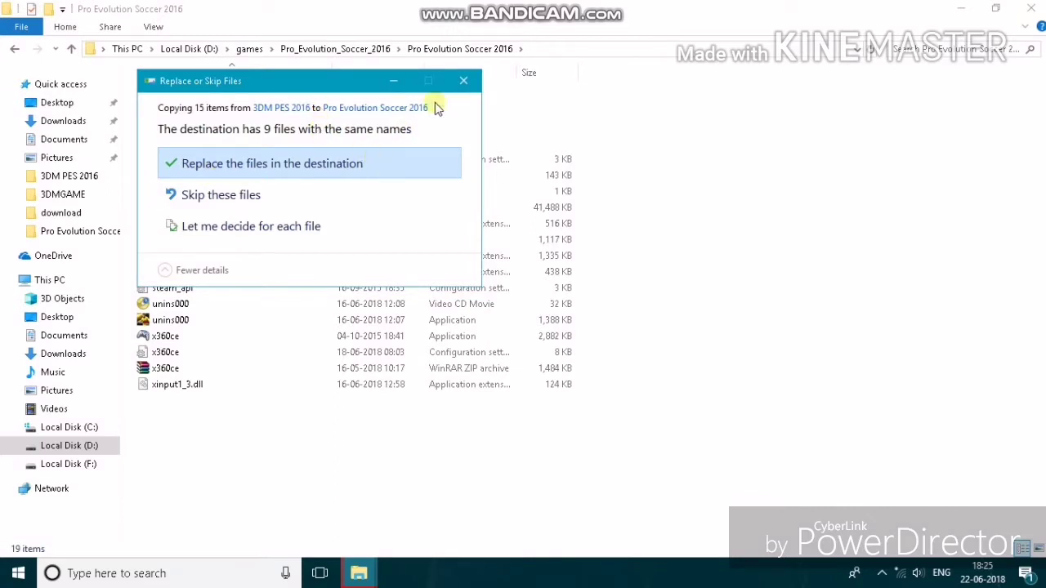
left_click(463, 80)
Step: Refresh the game folder view and the desktop
right_click(789, 229)
left_click(838, 292)
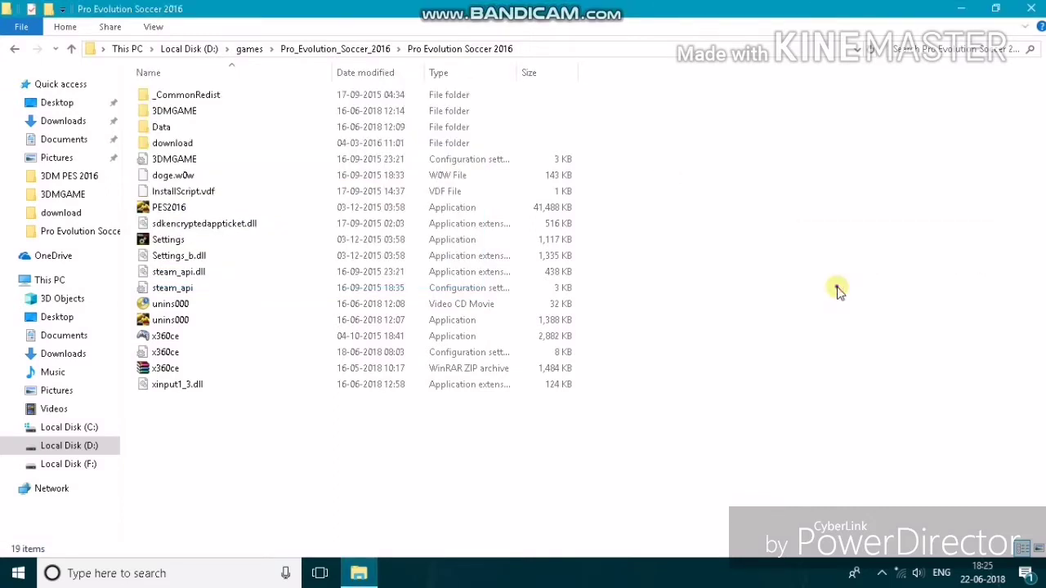
right_click(837, 292)
left_click(869, 350)
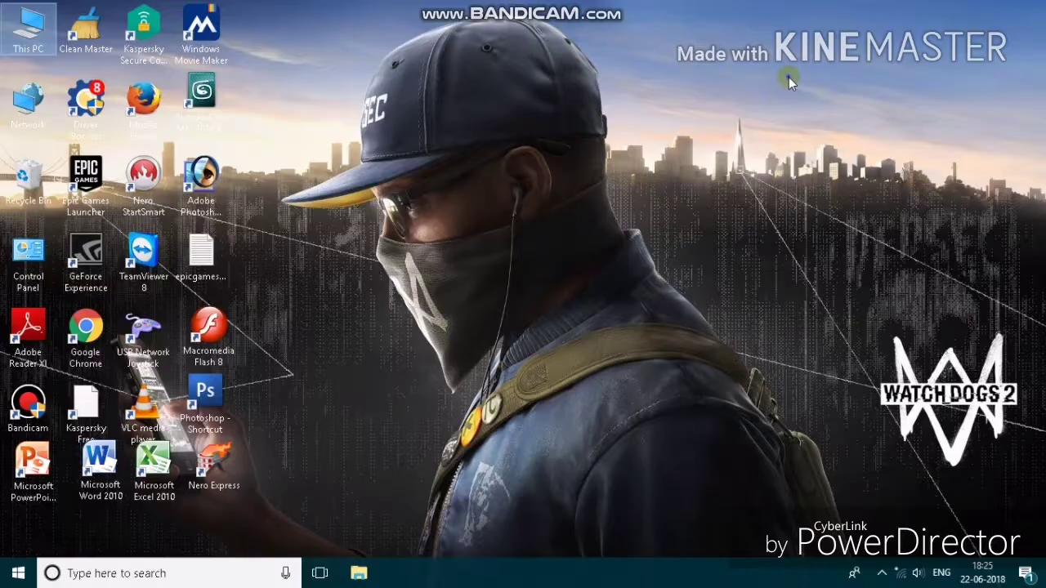
right_click(789, 79)
left_click(835, 120)
Step: Open the Properties of PES2016 in D:\games\Pro_Evolution_Soccer_2016\Pro Evolution Soccer 2016
double_click(31, 47)
double_click(453, 232)
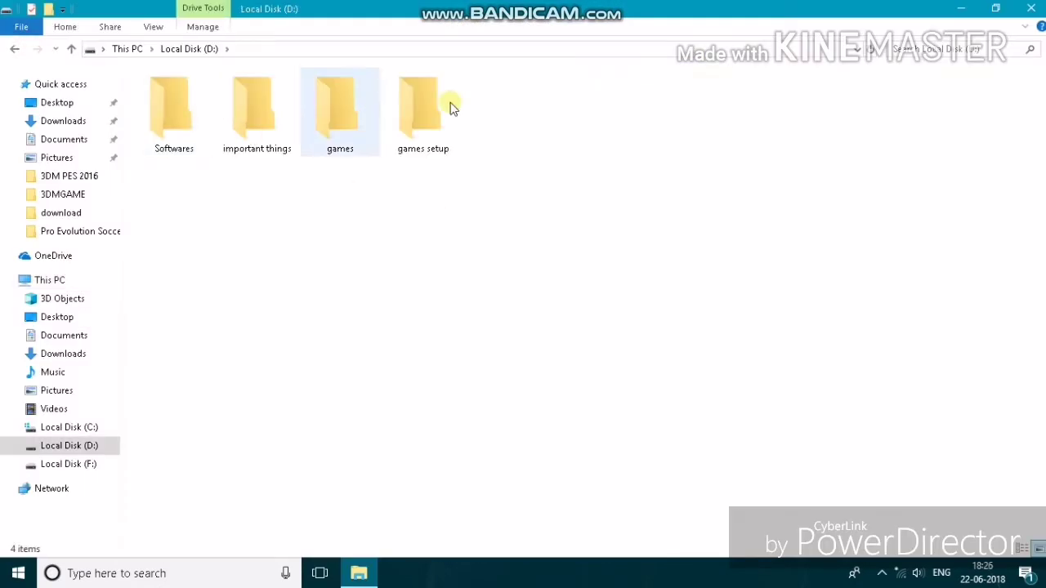
double_click(353, 104)
double_click(768, 127)
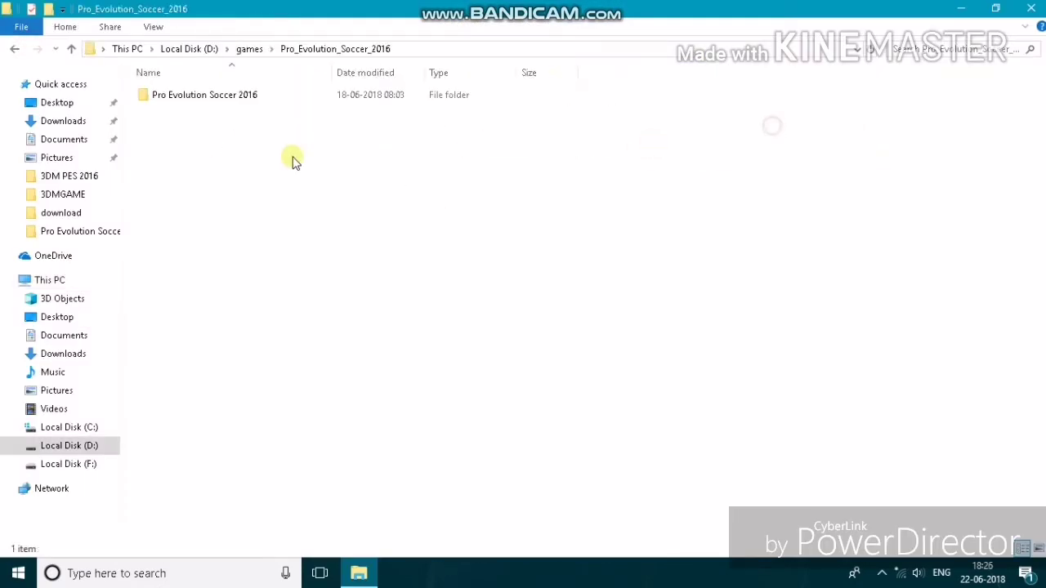
double_click(262, 102)
left_click(252, 204)
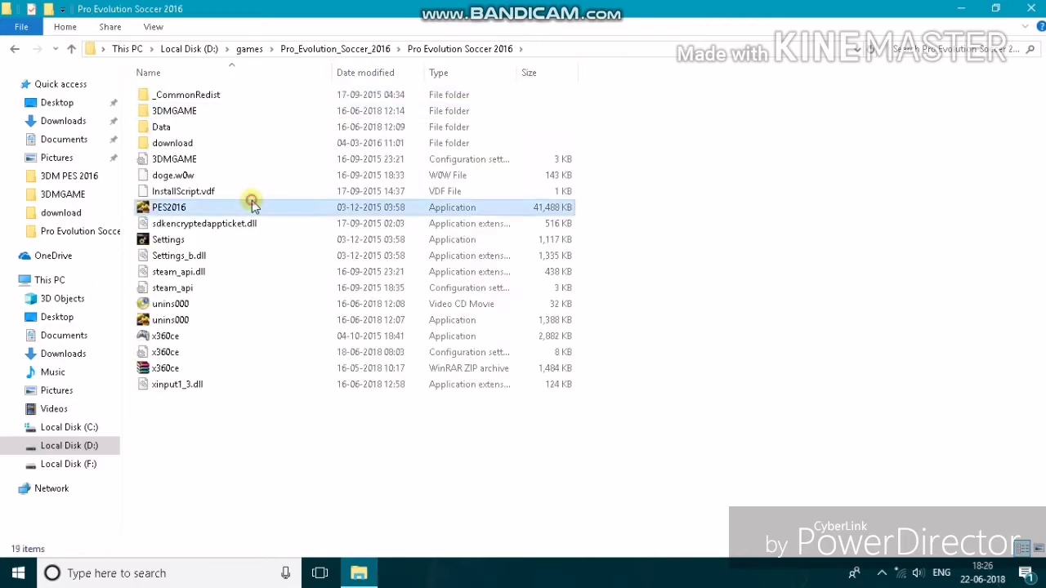
right_click(256, 207)
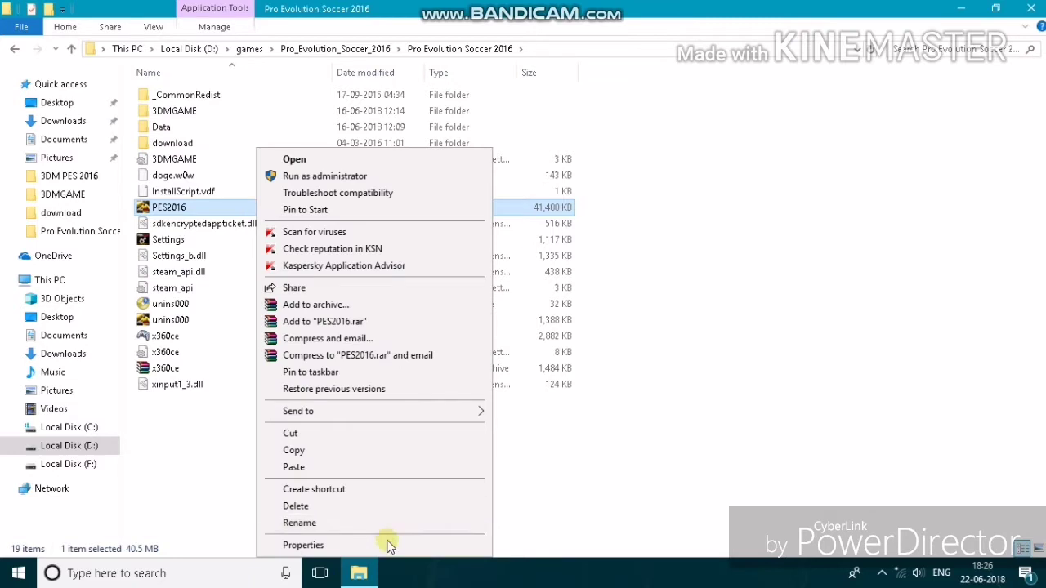
left_click(387, 545)
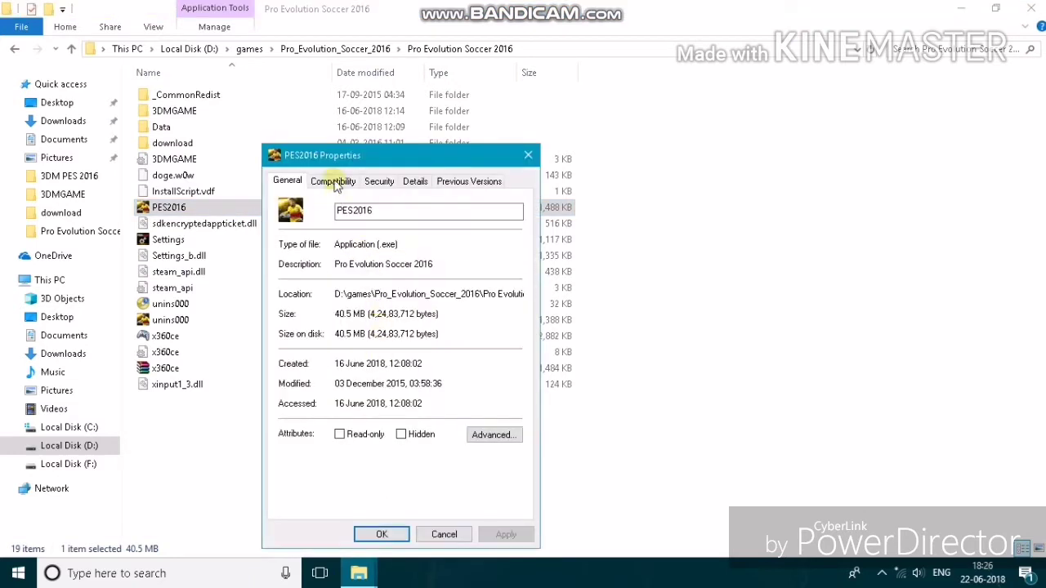
Step: Turn on Windows 8 compatibility mode for PES2016 and apply it
left_click(334, 181)
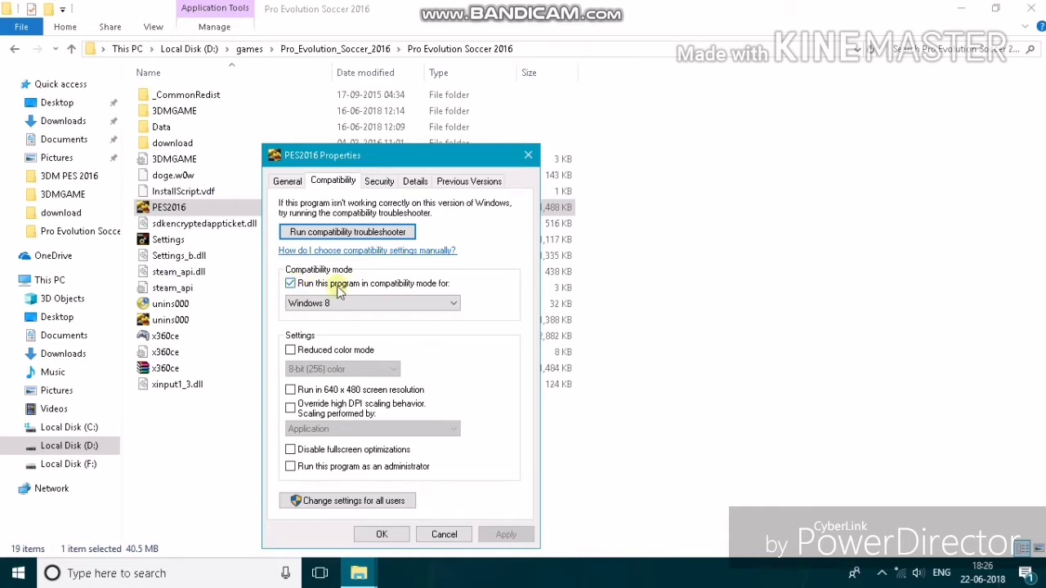
left_click(309, 286)
left_click(309, 286)
left_click(332, 304)
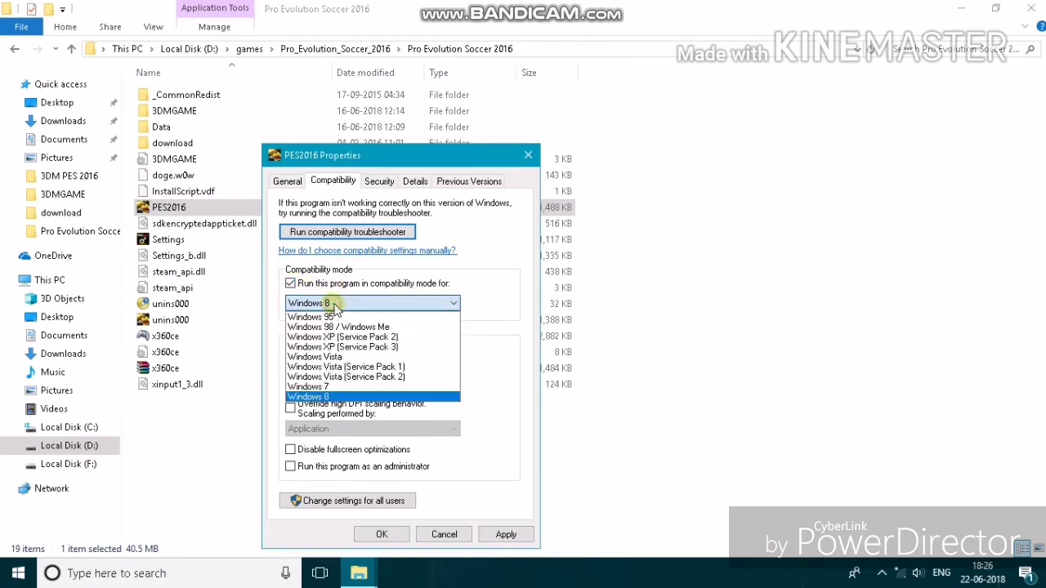
left_click(346, 397)
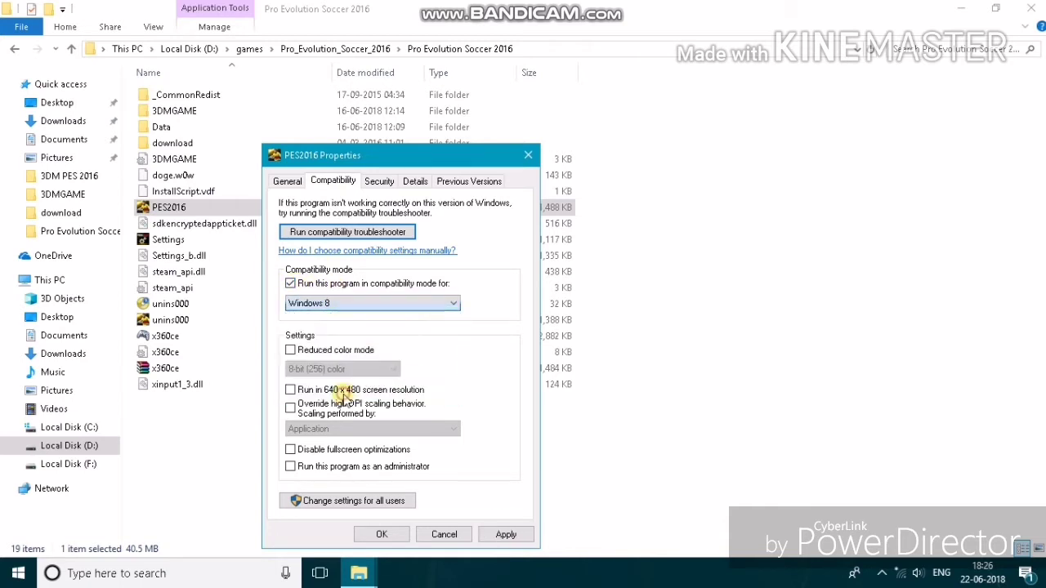
left_click(507, 532)
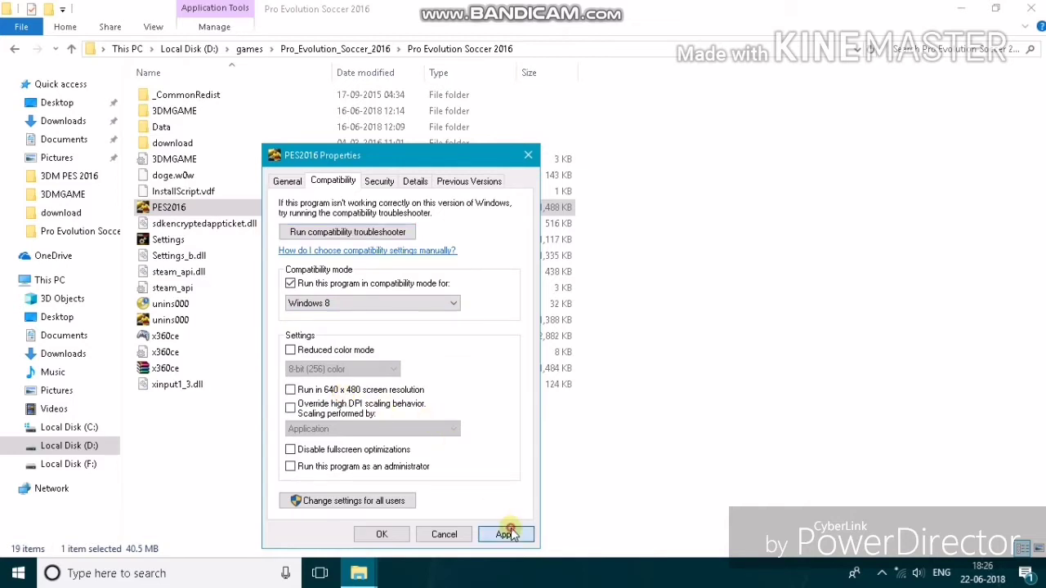
left_click(385, 536)
left_click(300, 204)
right_click(301, 205)
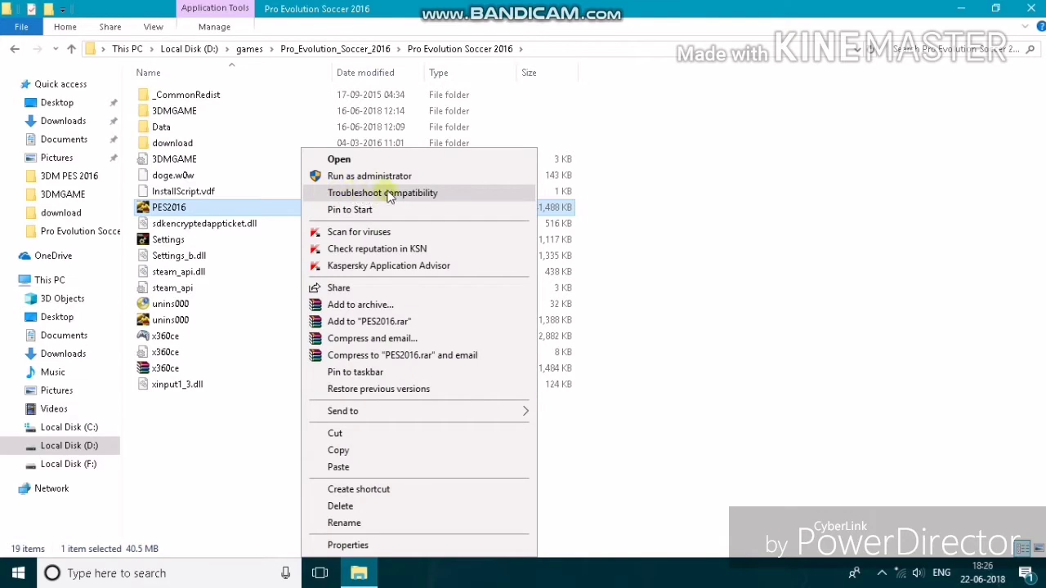
Step: Run the PES2016 compatibility troubleshooter with recommended settings and test-launch the game
left_click(433, 193)
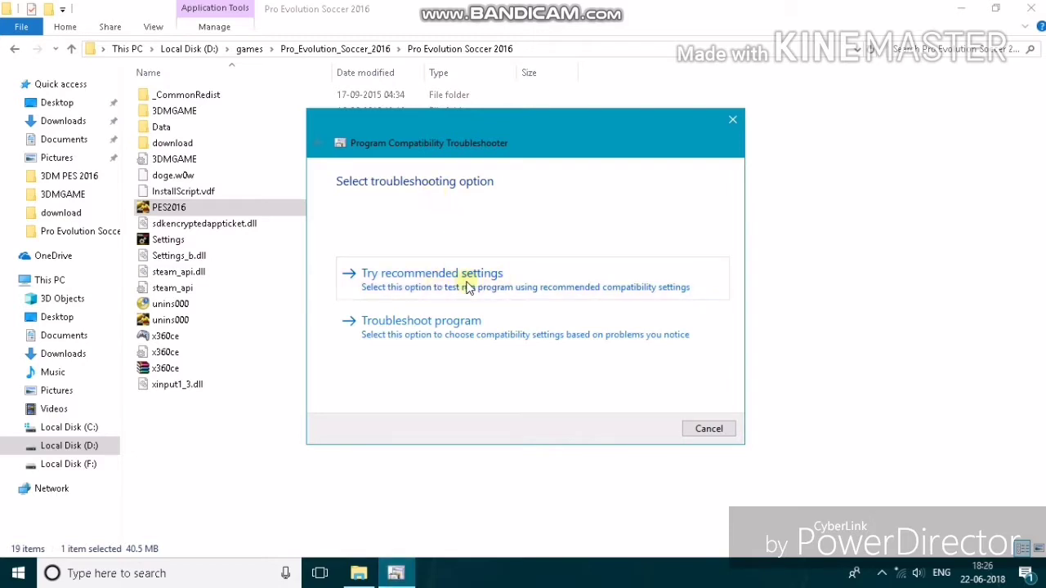
key("ctrl+shift+1")
mouse_move(473, 288)
left_mouse_down()
mouse_move(339, 299)
mouse_move(471, 249)
mouse_move(563, 294)
mouse_move(399, 299)
left_mouse_up()
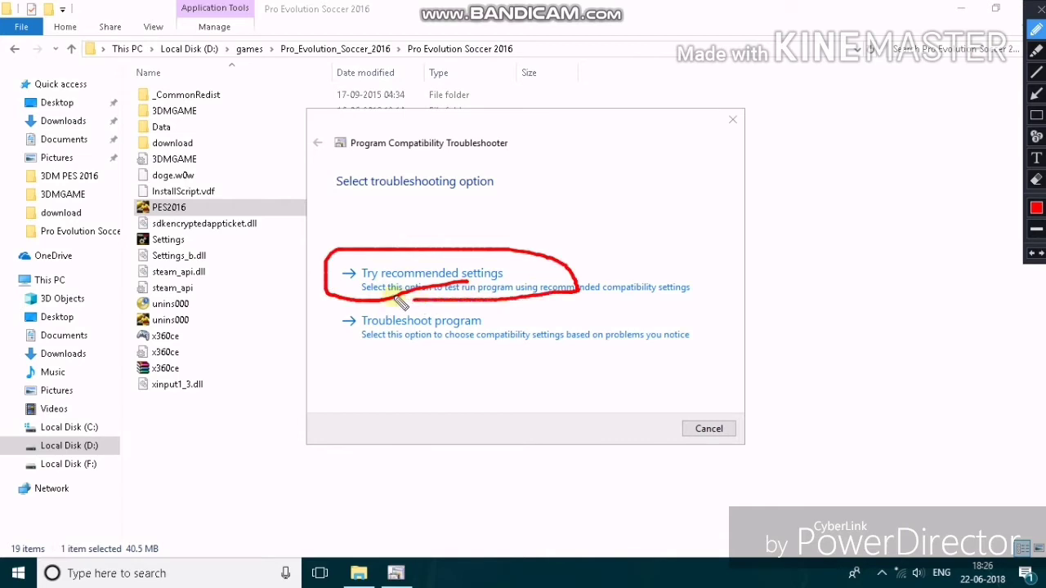
key("ctrl+shift+1")
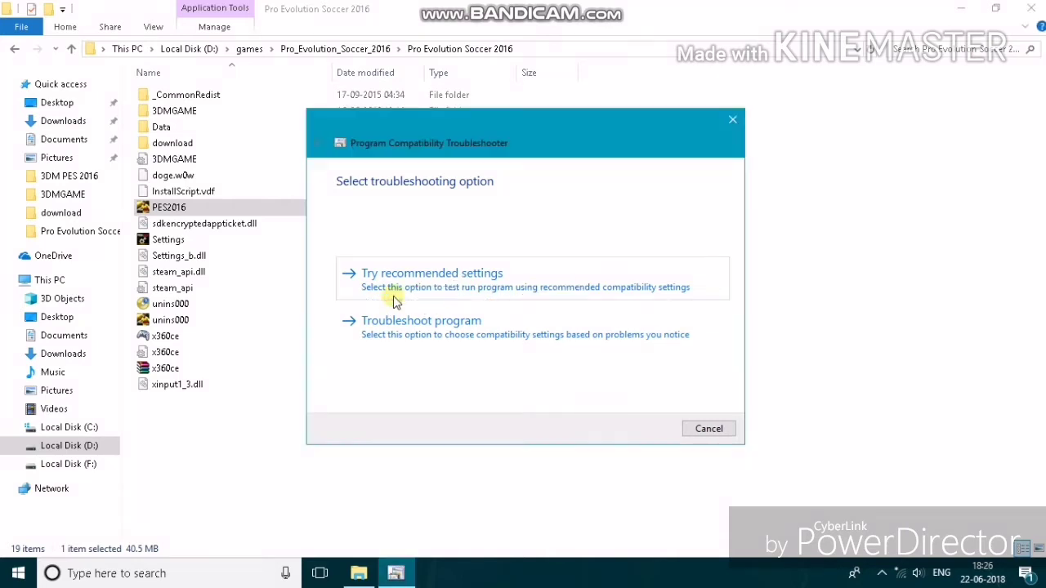
left_click(401, 275)
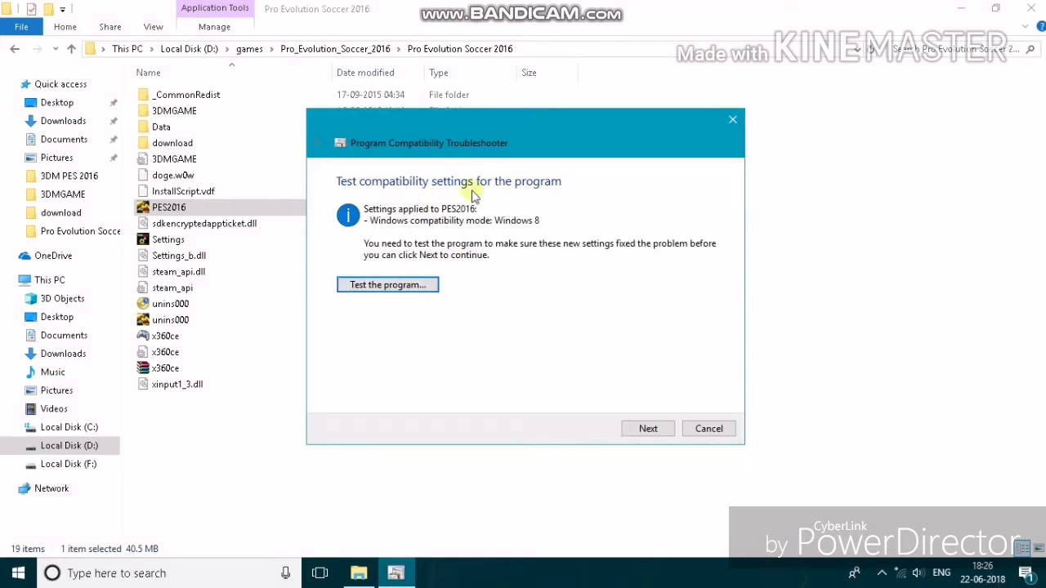
left_click(416, 286)
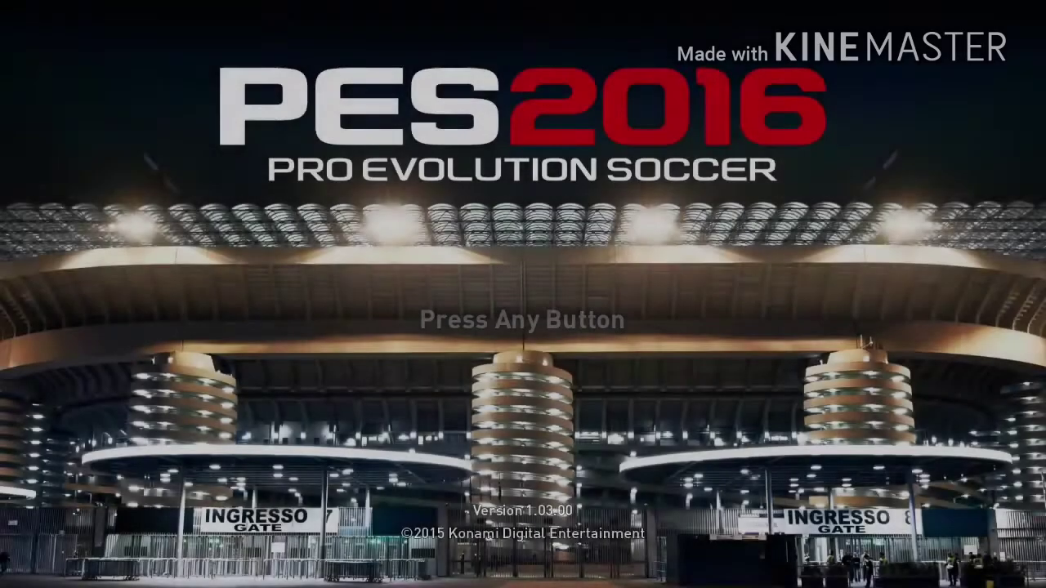
Step: Continue past the 'Press Any Button' title screen with Enter
key("Return")
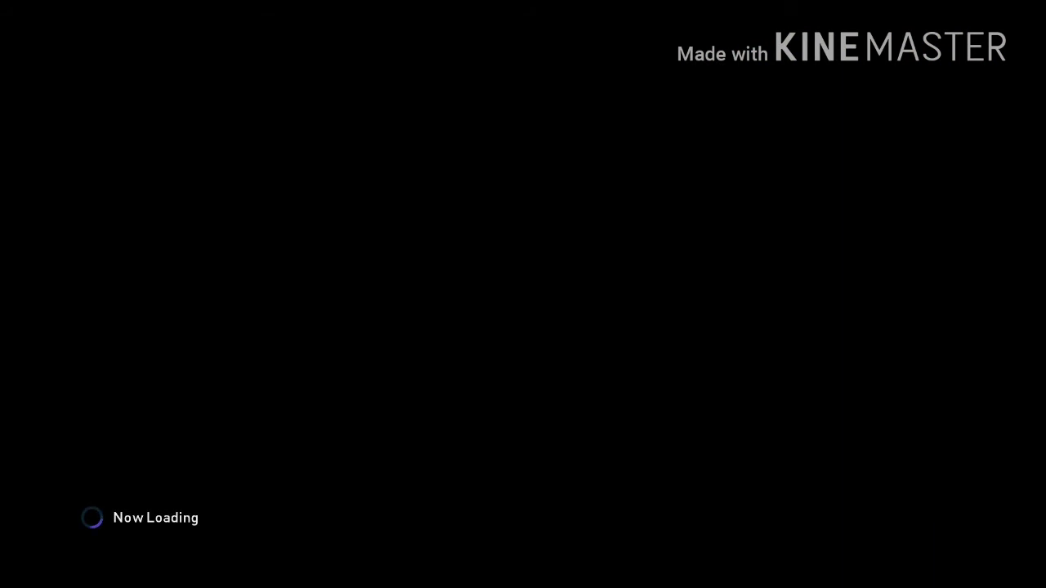
Step: Start a Clubs/National Teams exhibition match with Real Madrid as the home team
key("Down")
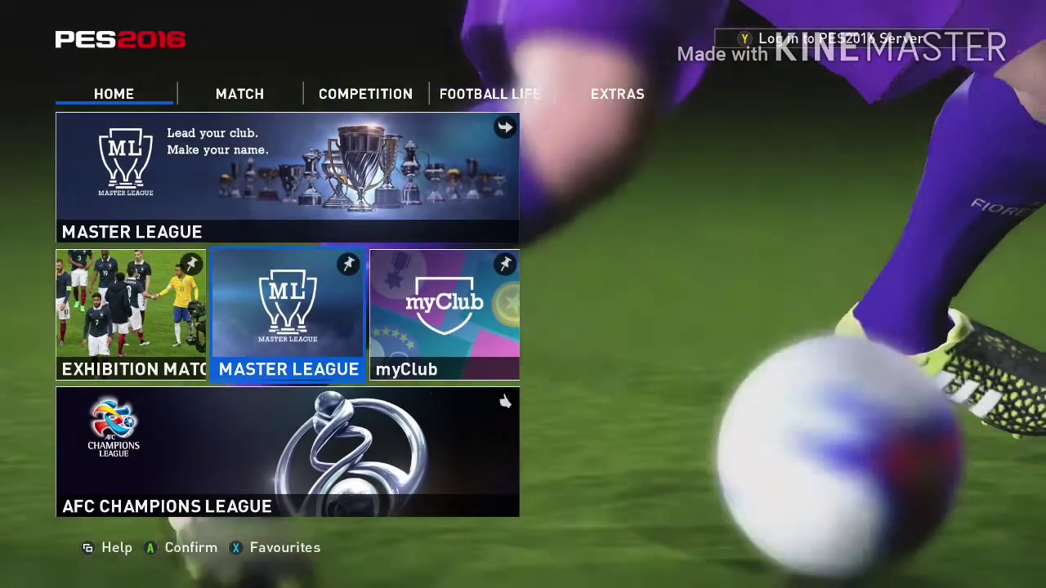
key("Left")
key("Return")
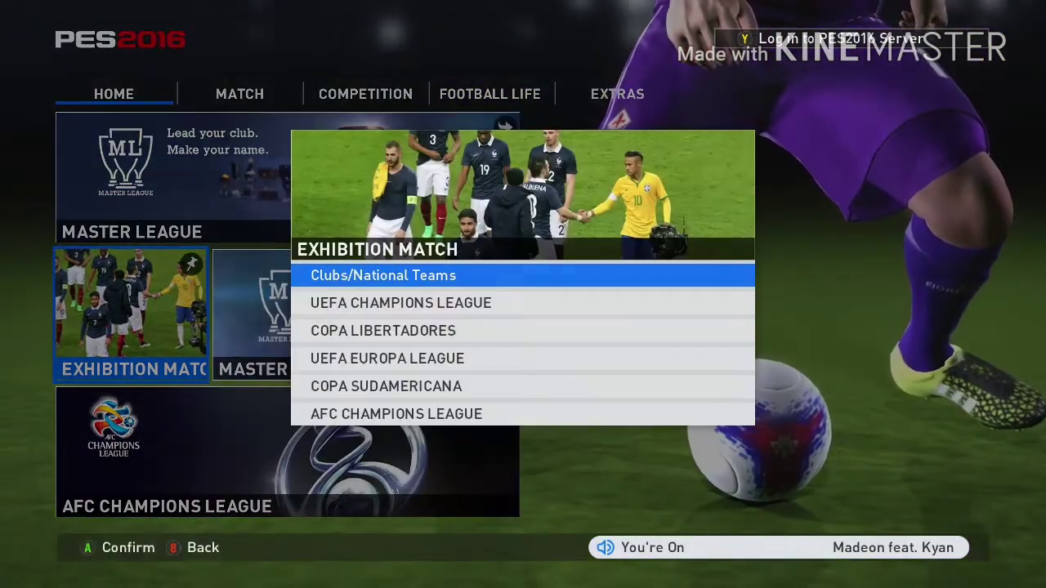
key("Return")
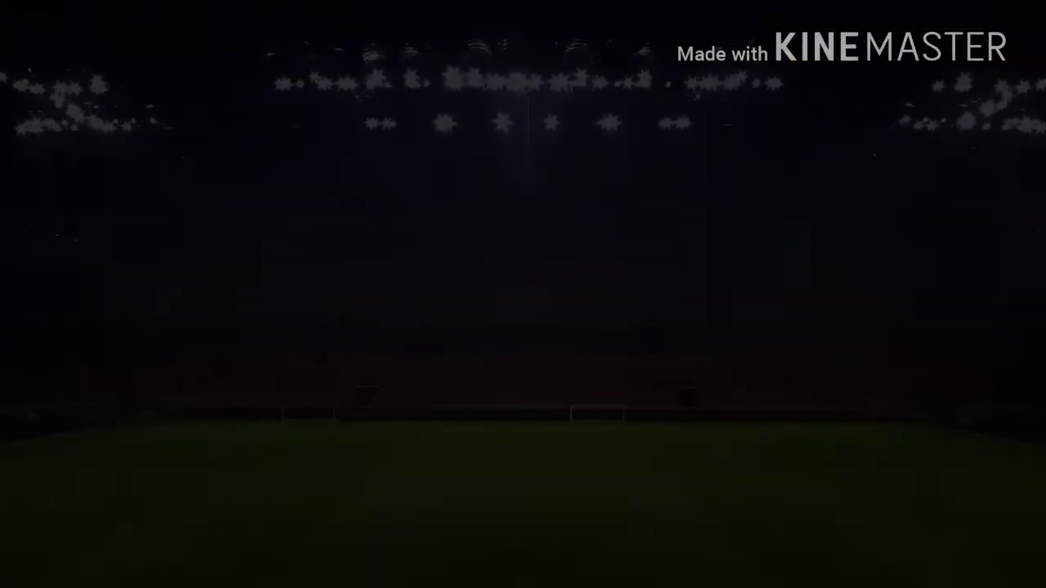
key("Return")
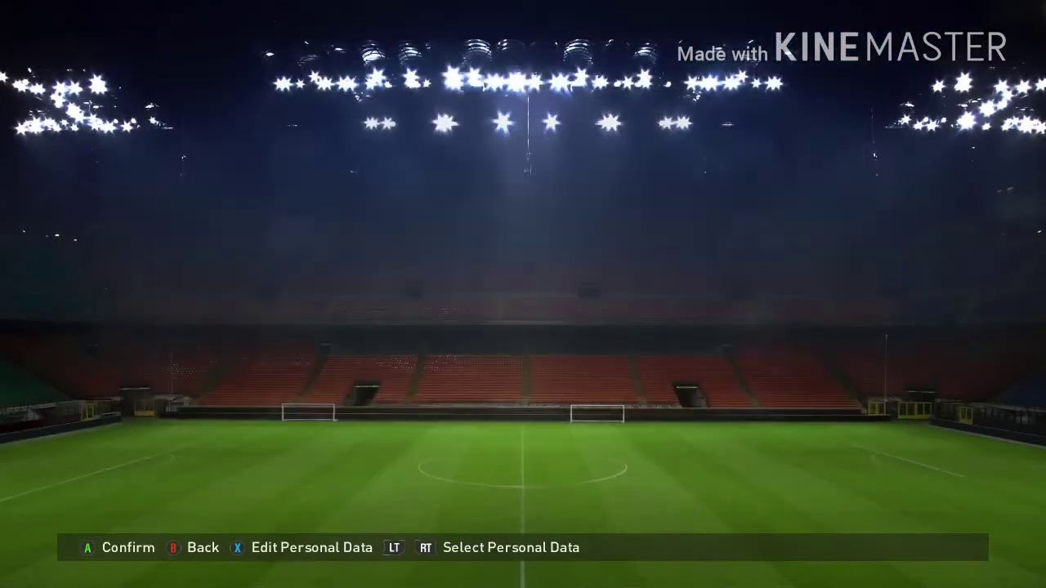
key("Return")
key("Return")
key("Escape")
key("Down")
key("Down")
key("Down")
key("Down")
key("Down")
key("Down")
key("Down")
key("Down")
key("Down")
key("Down")
key("Down")
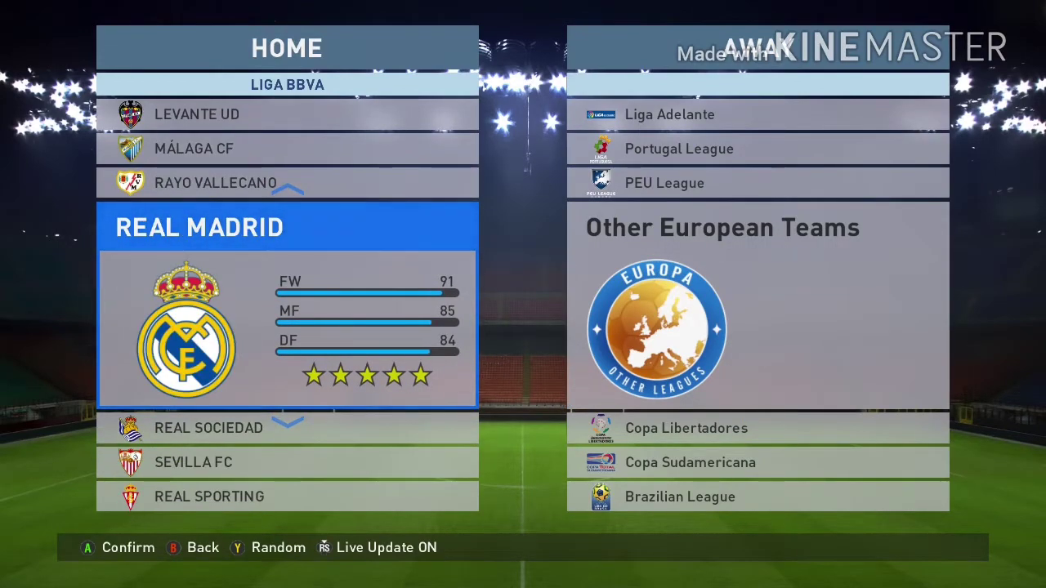
key("Return")
key("Return")
Step: Pick FC Barcelona from Liga BBVA as the away team
key("Down")
key("Down")
key("Down")
key("Down")
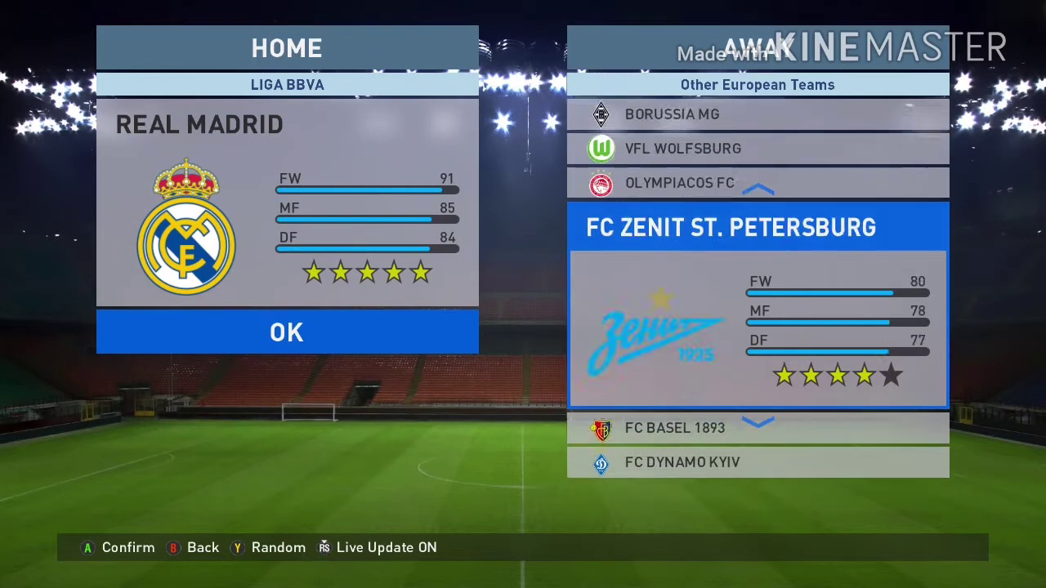
key("Escape")
key("Up")
key("Up")
key("Up")
key("Up")
key("Up")
key("Up")
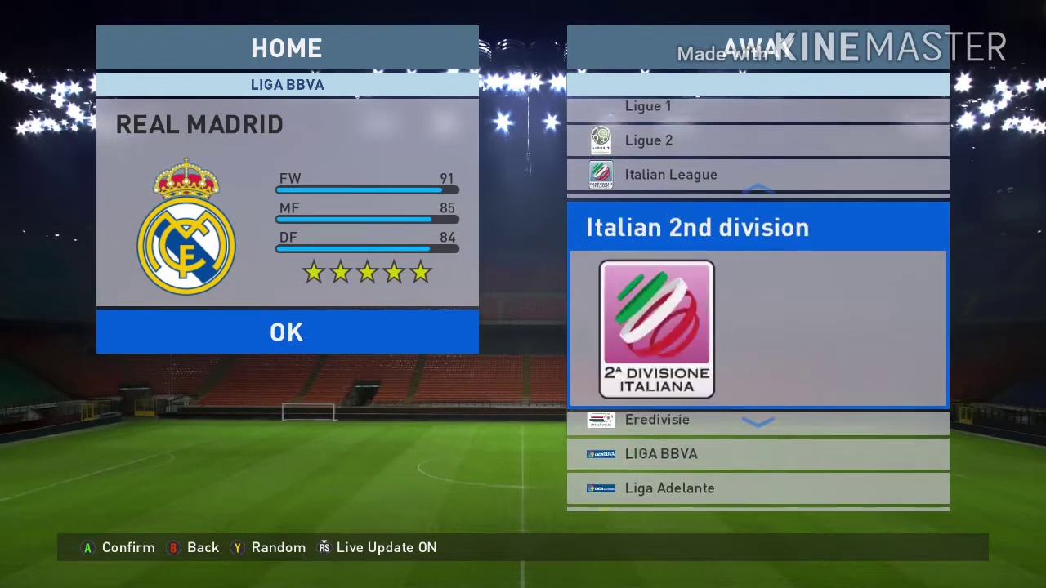
key("Up")
key("Up")
key("Up")
key("Down")
key("Down")
key("Down")
key("Down")
key("Down")
key("Return")
key("Down")
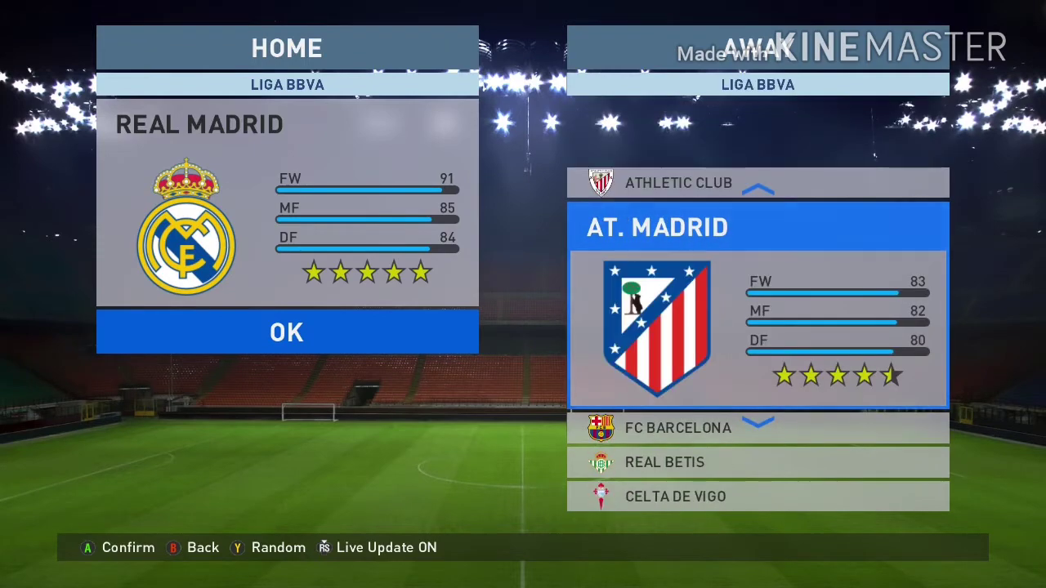
key("Down")
key("Return")
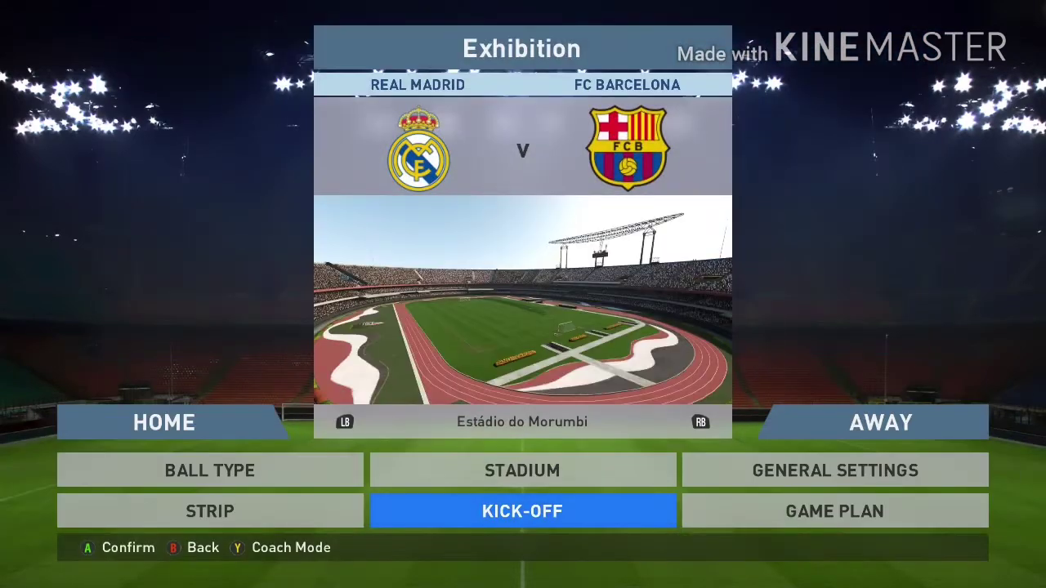
Step: Change General Settings Match Time from 6 min. to 8 min., then return to the Exhibition setup
key("Right")
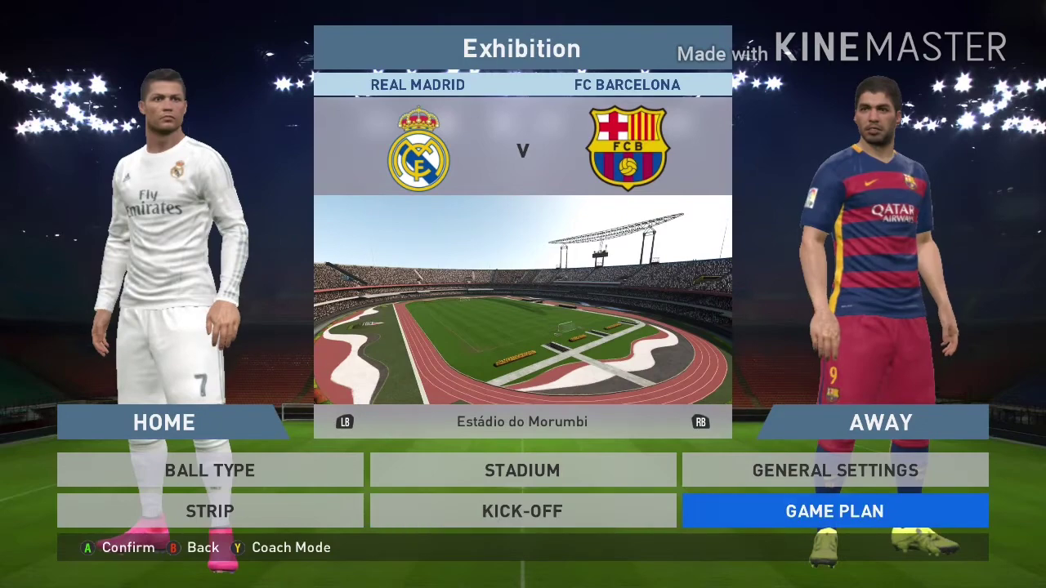
key("Up")
key("Return")
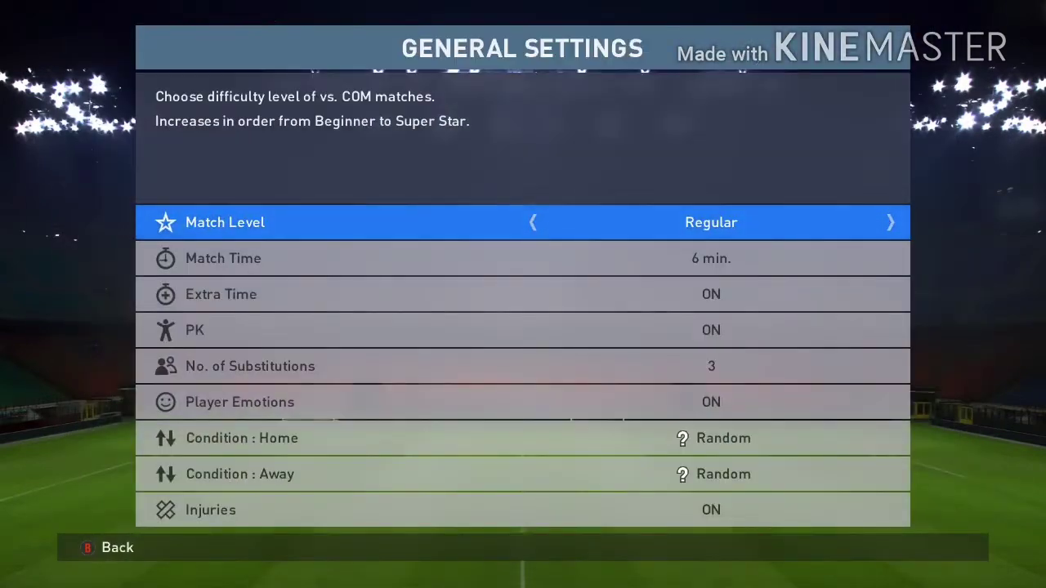
key("Down")
key("Down")
key("Down")
key("Down")
key("Up")
key("Up")
key("Up")
key("Up")
key("Up")
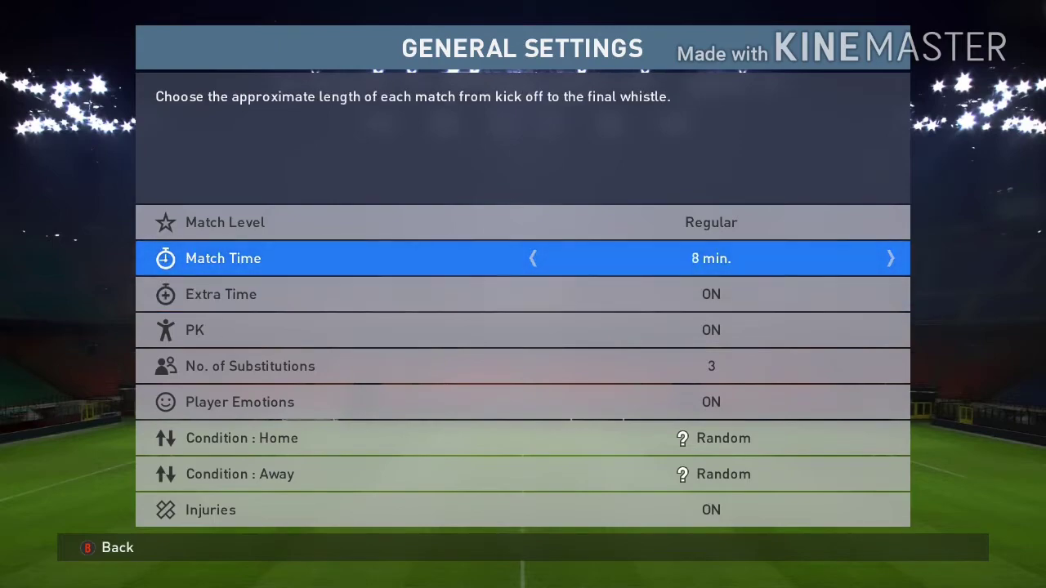
key("Escape")
key("Left")
key("Down")
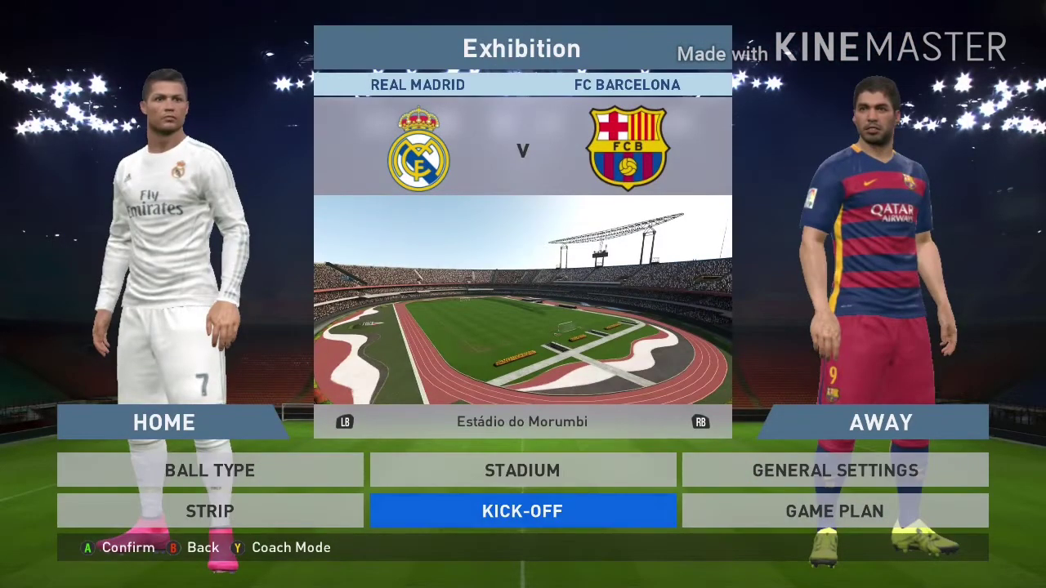